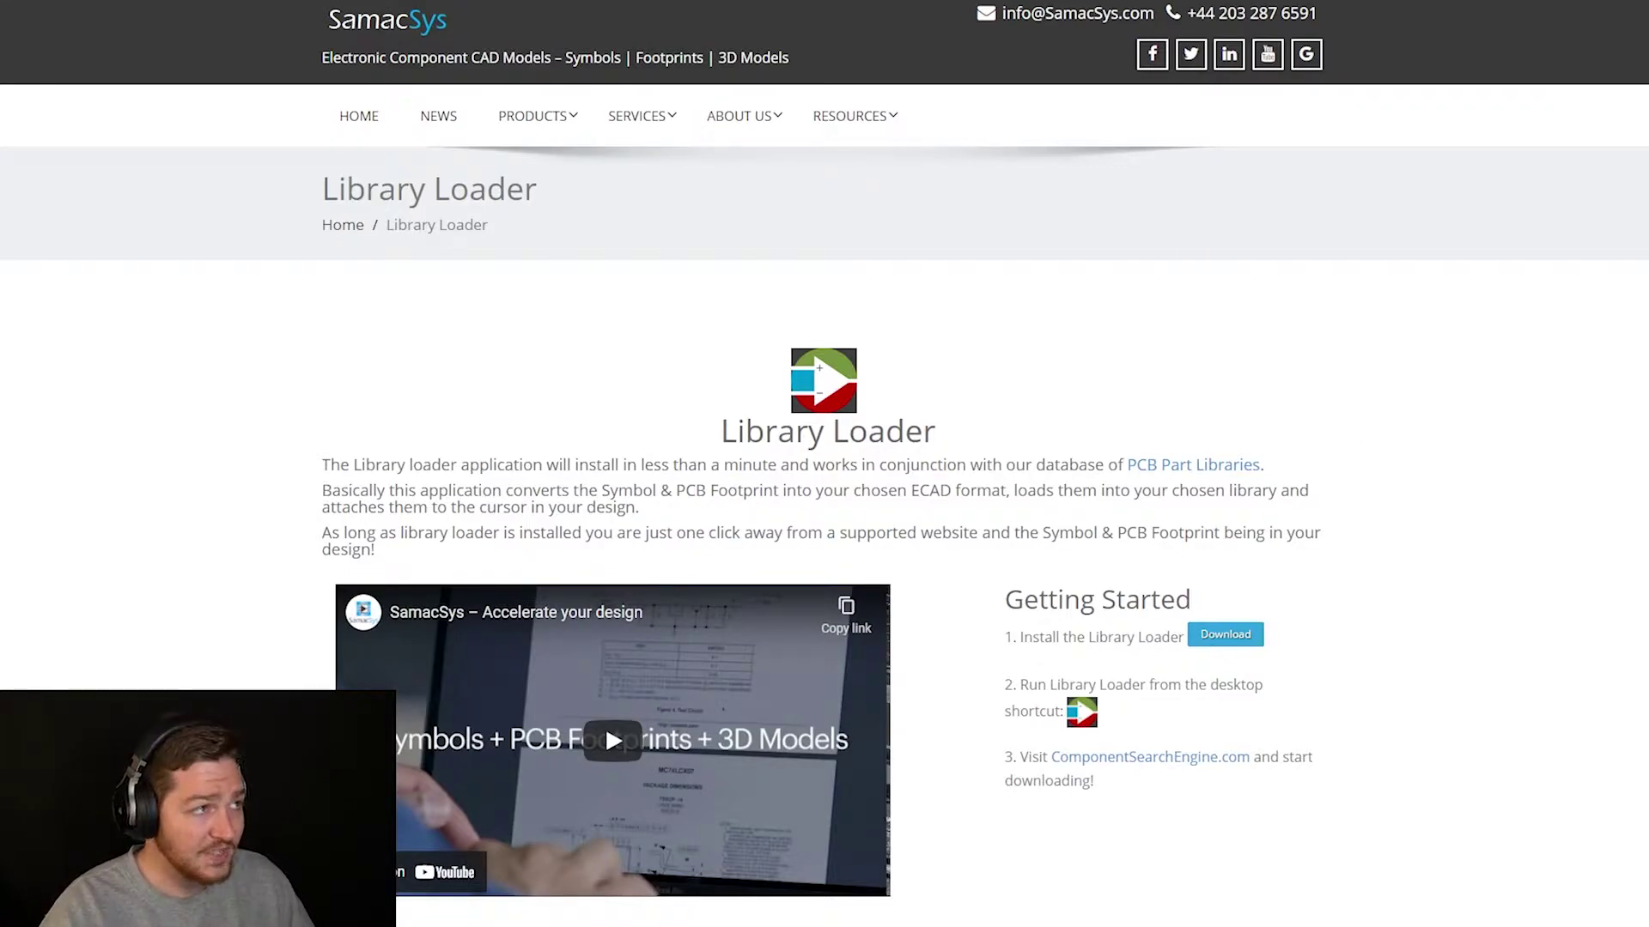
Step: Go to ComponentSearchEngine.com and sign in with the autofilled account credentials
click(442, 1)
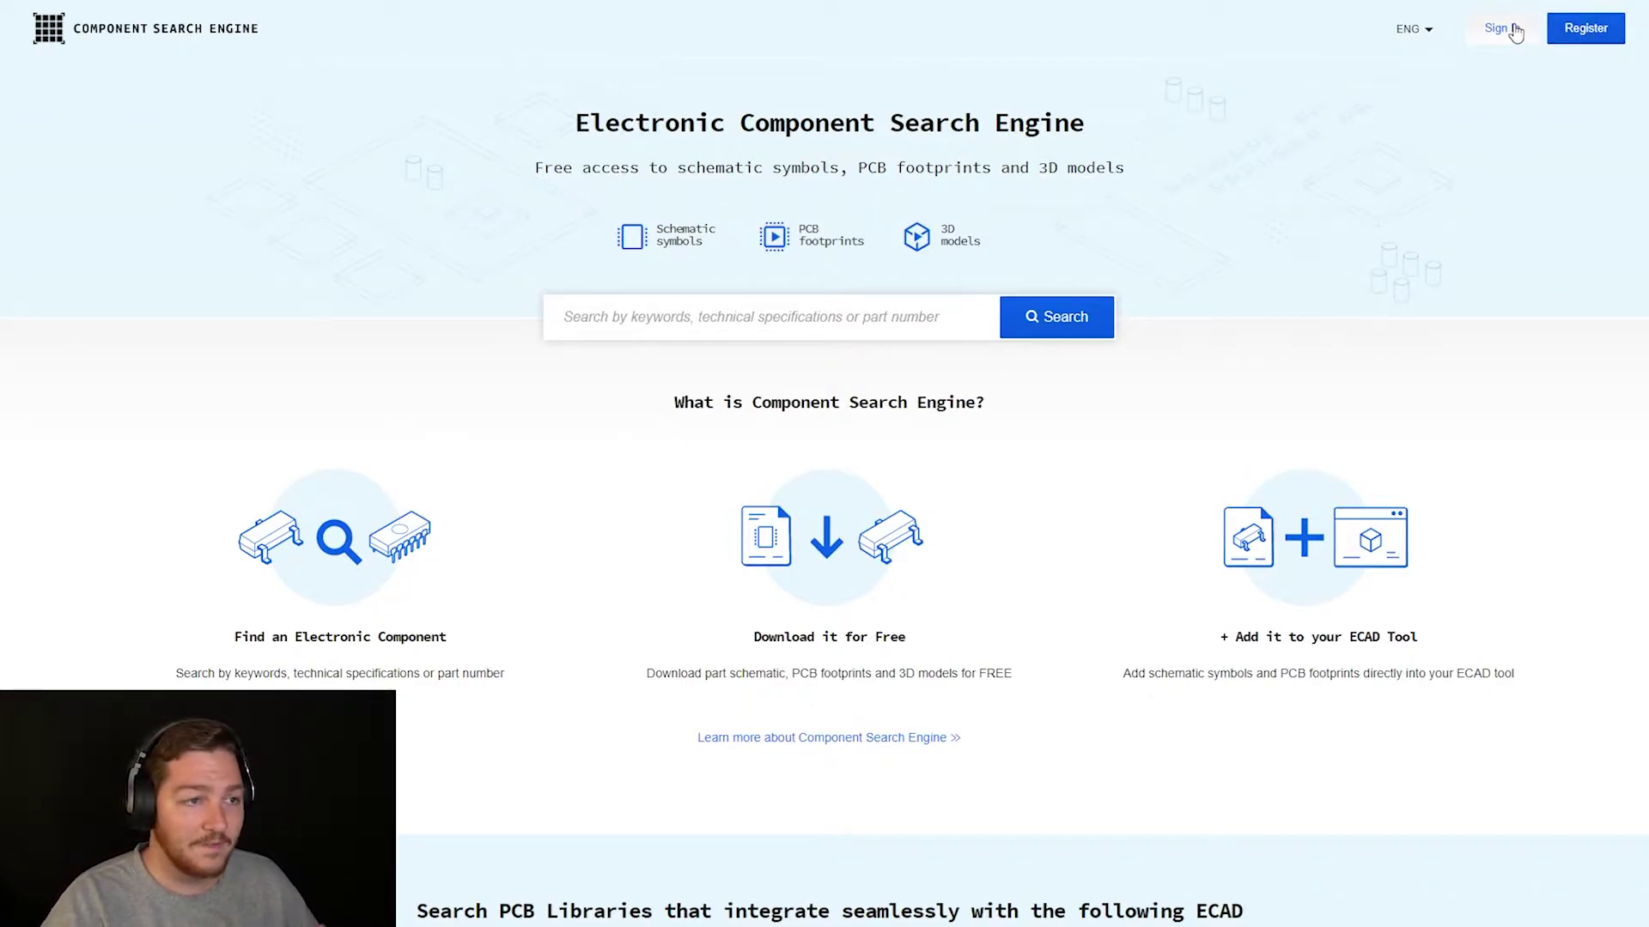
click(1498, 29)
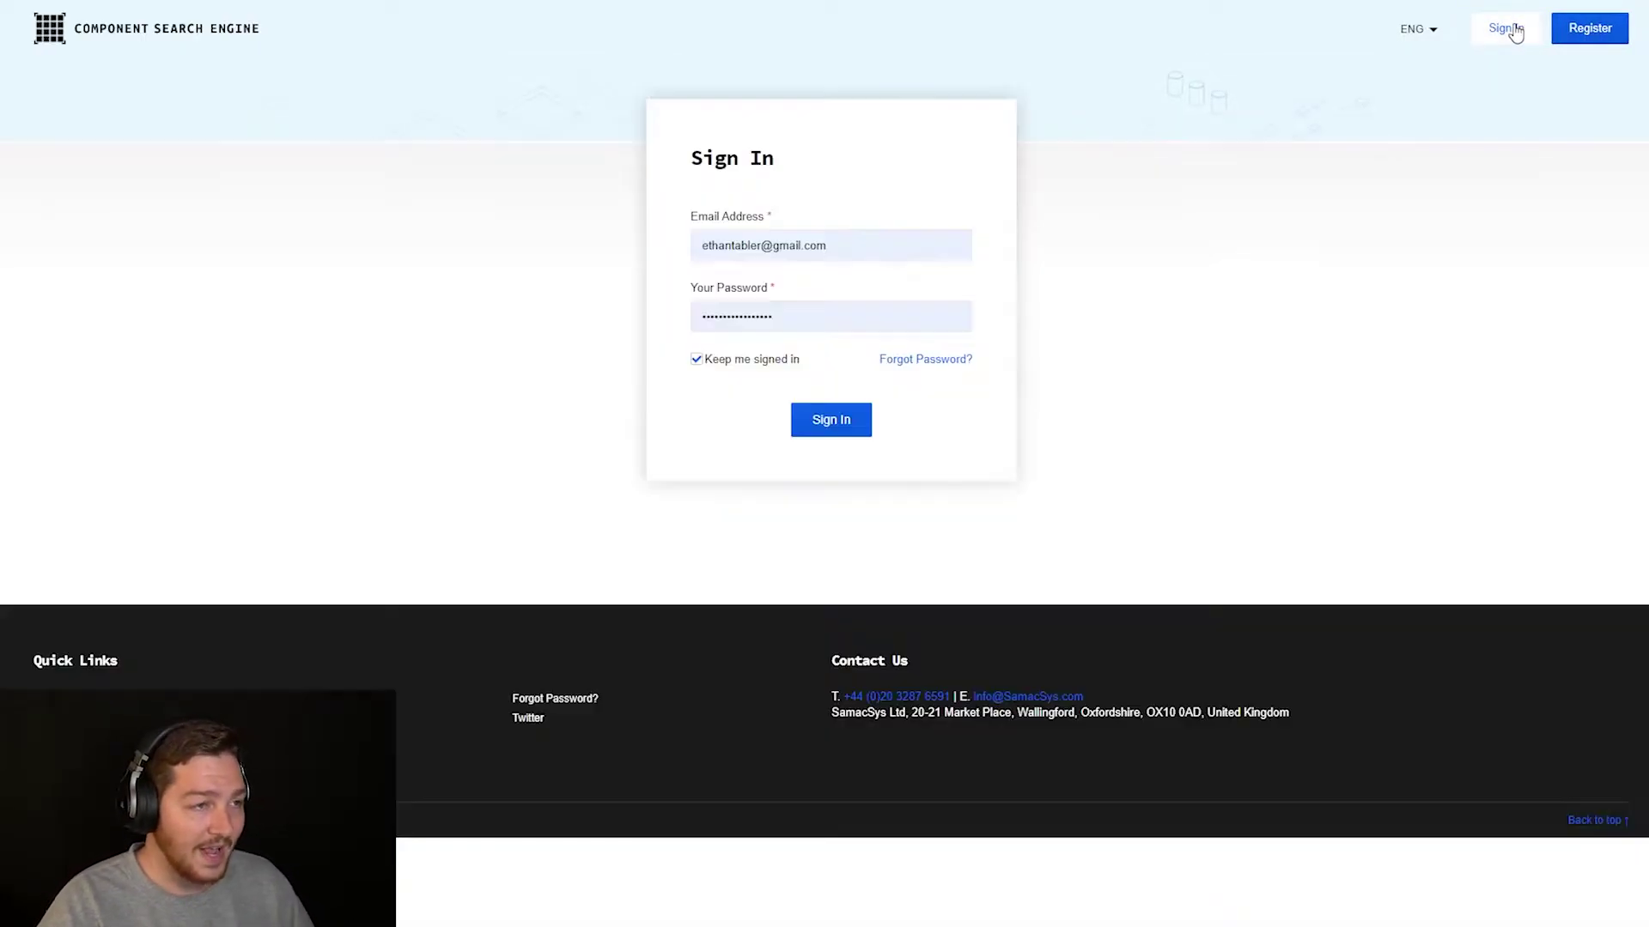
click(848, 422)
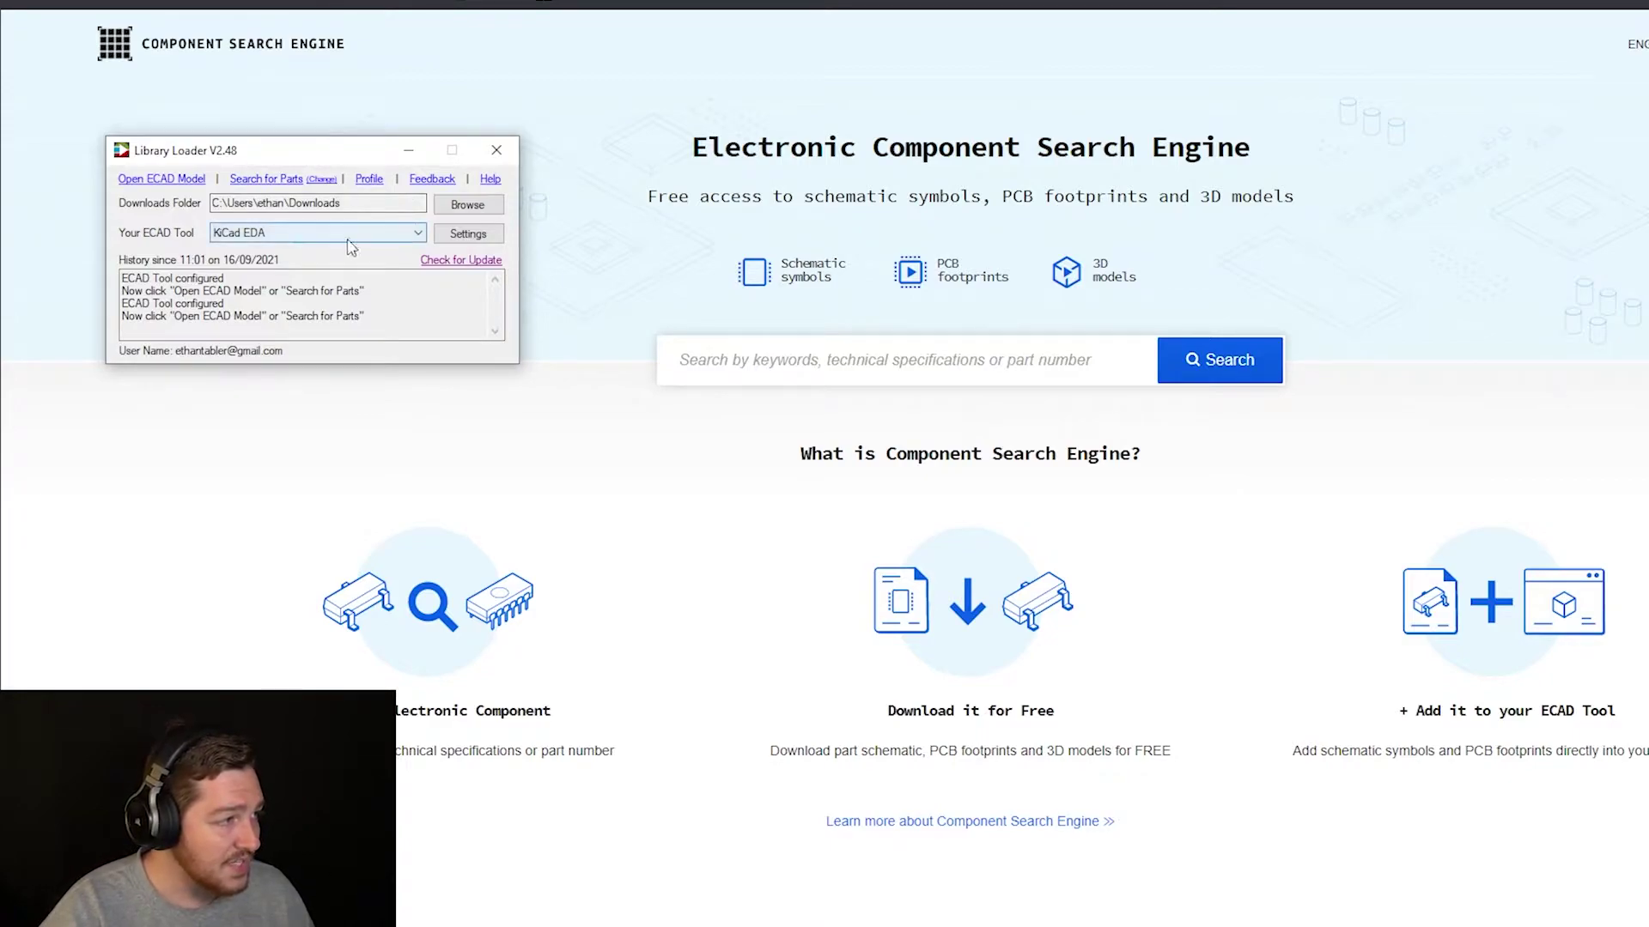
click(292, 240)
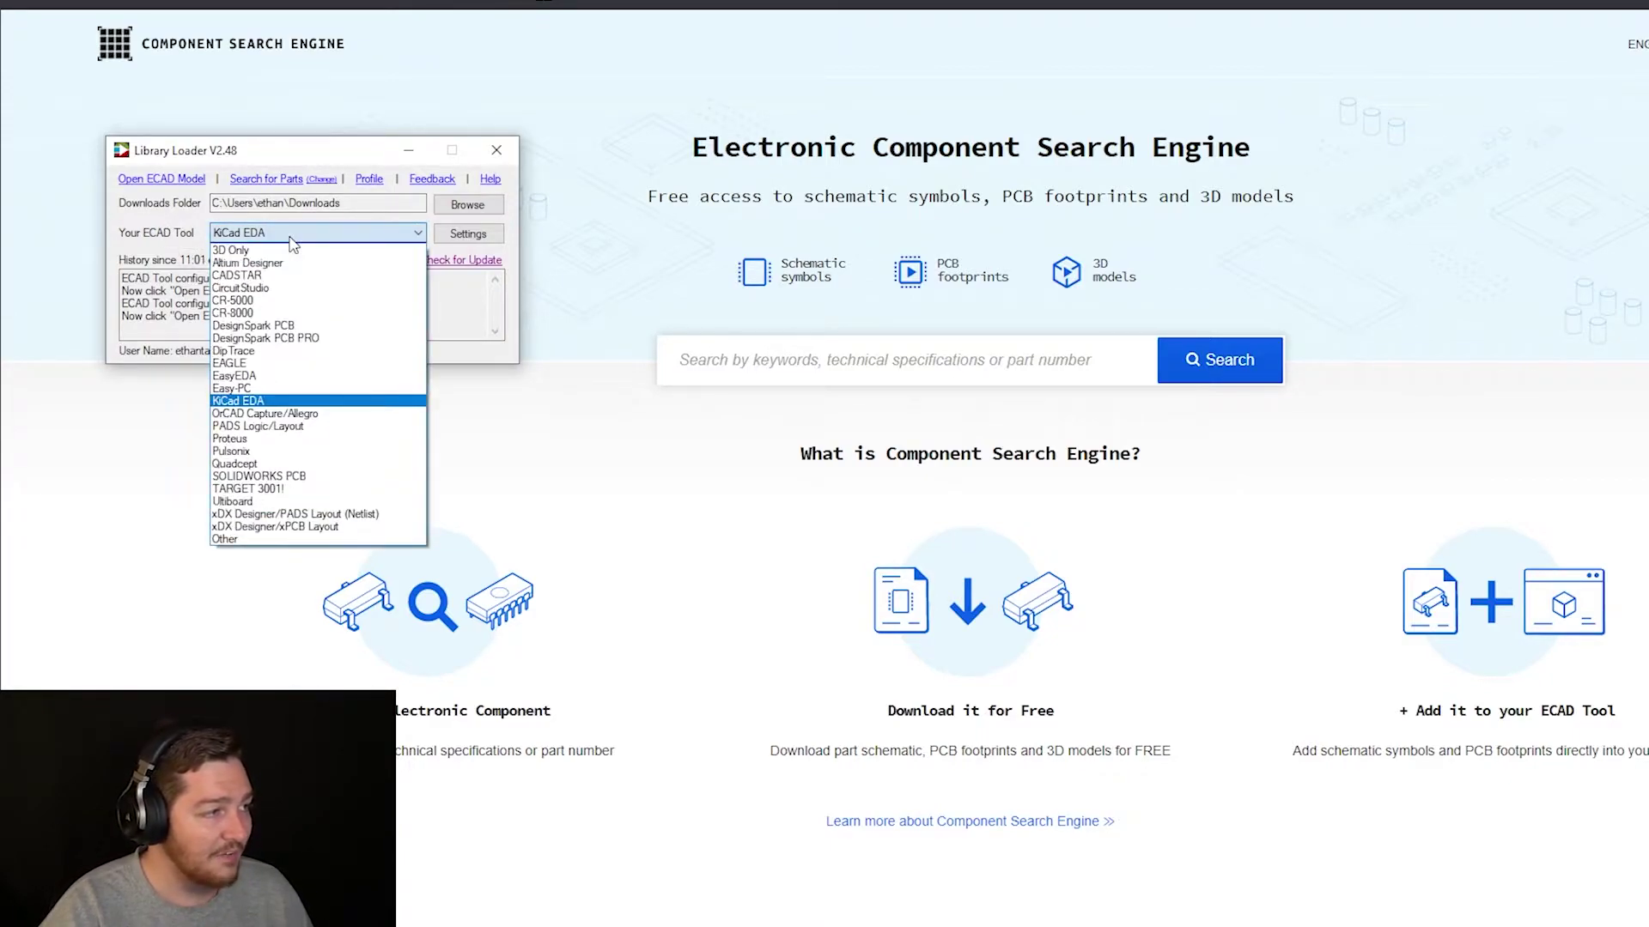
click(340, 401)
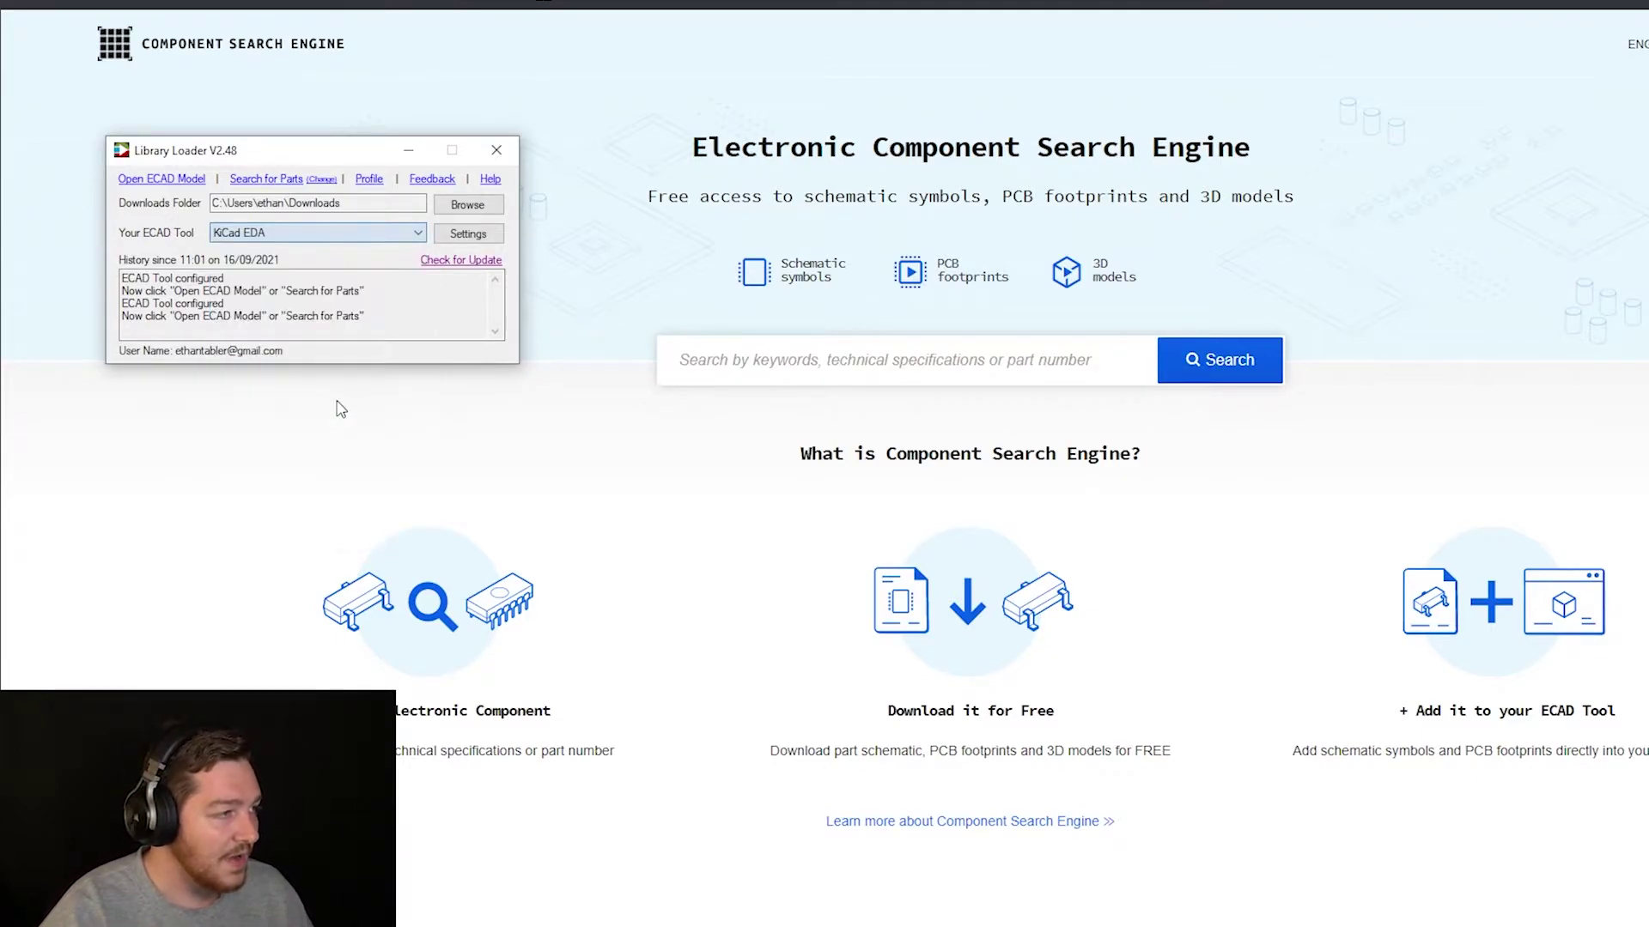
Step: Open the KiCad library settings and check the Phase Shifter Module folder in the Libraries Directory path
click(468, 233)
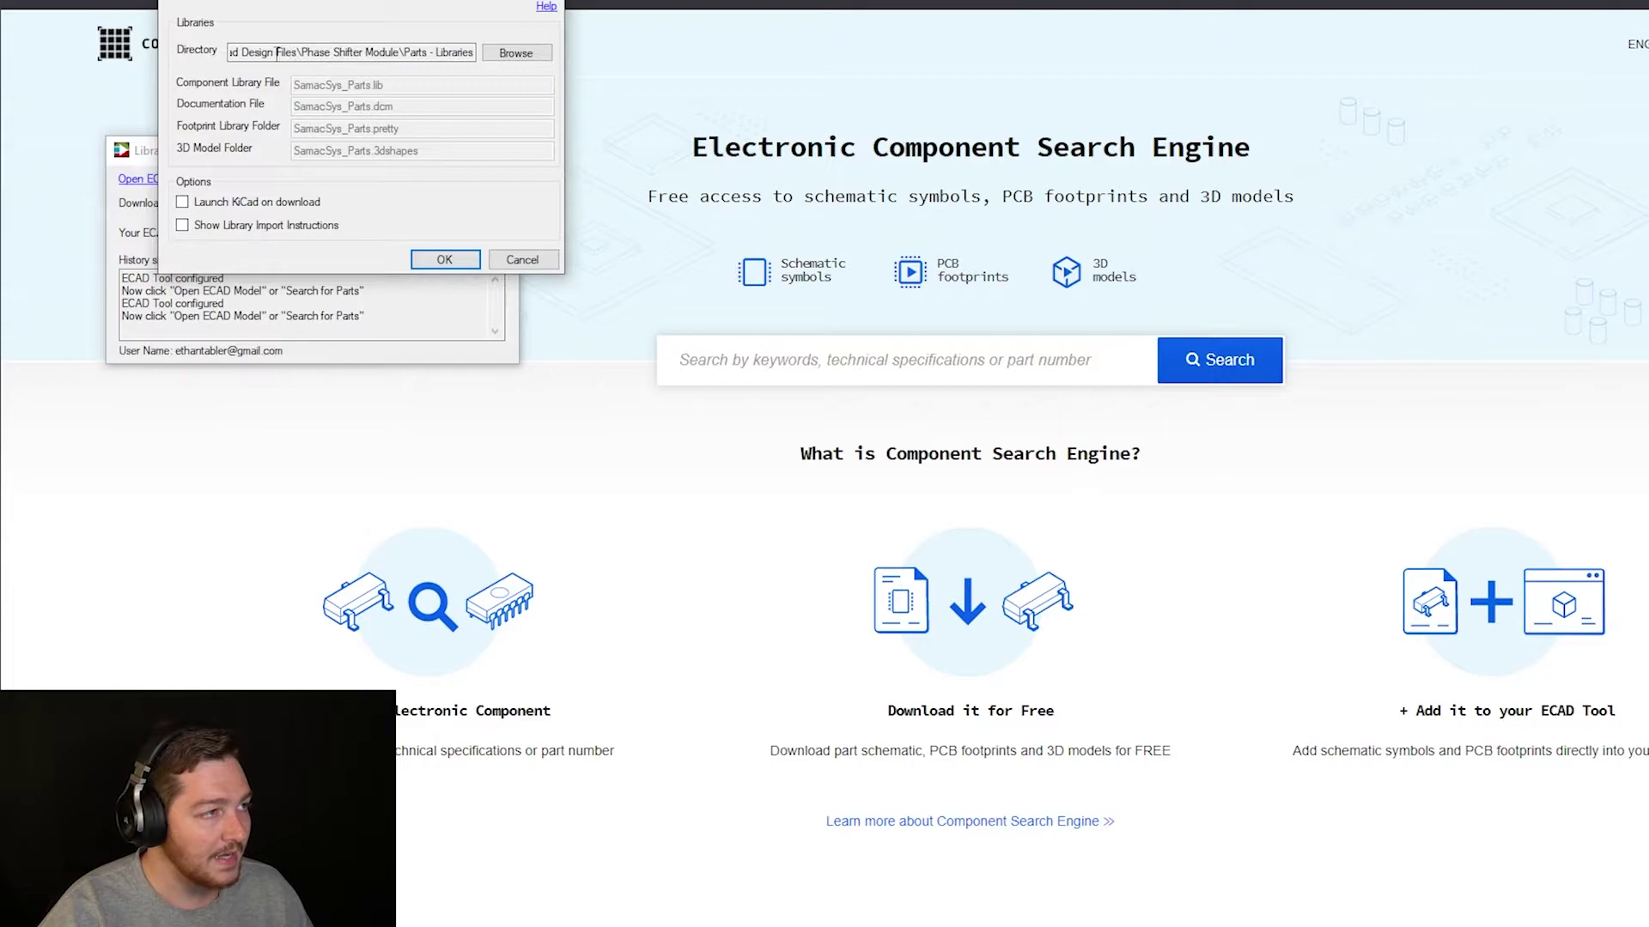
drag(301, 52, 473, 51)
click(406, 53)
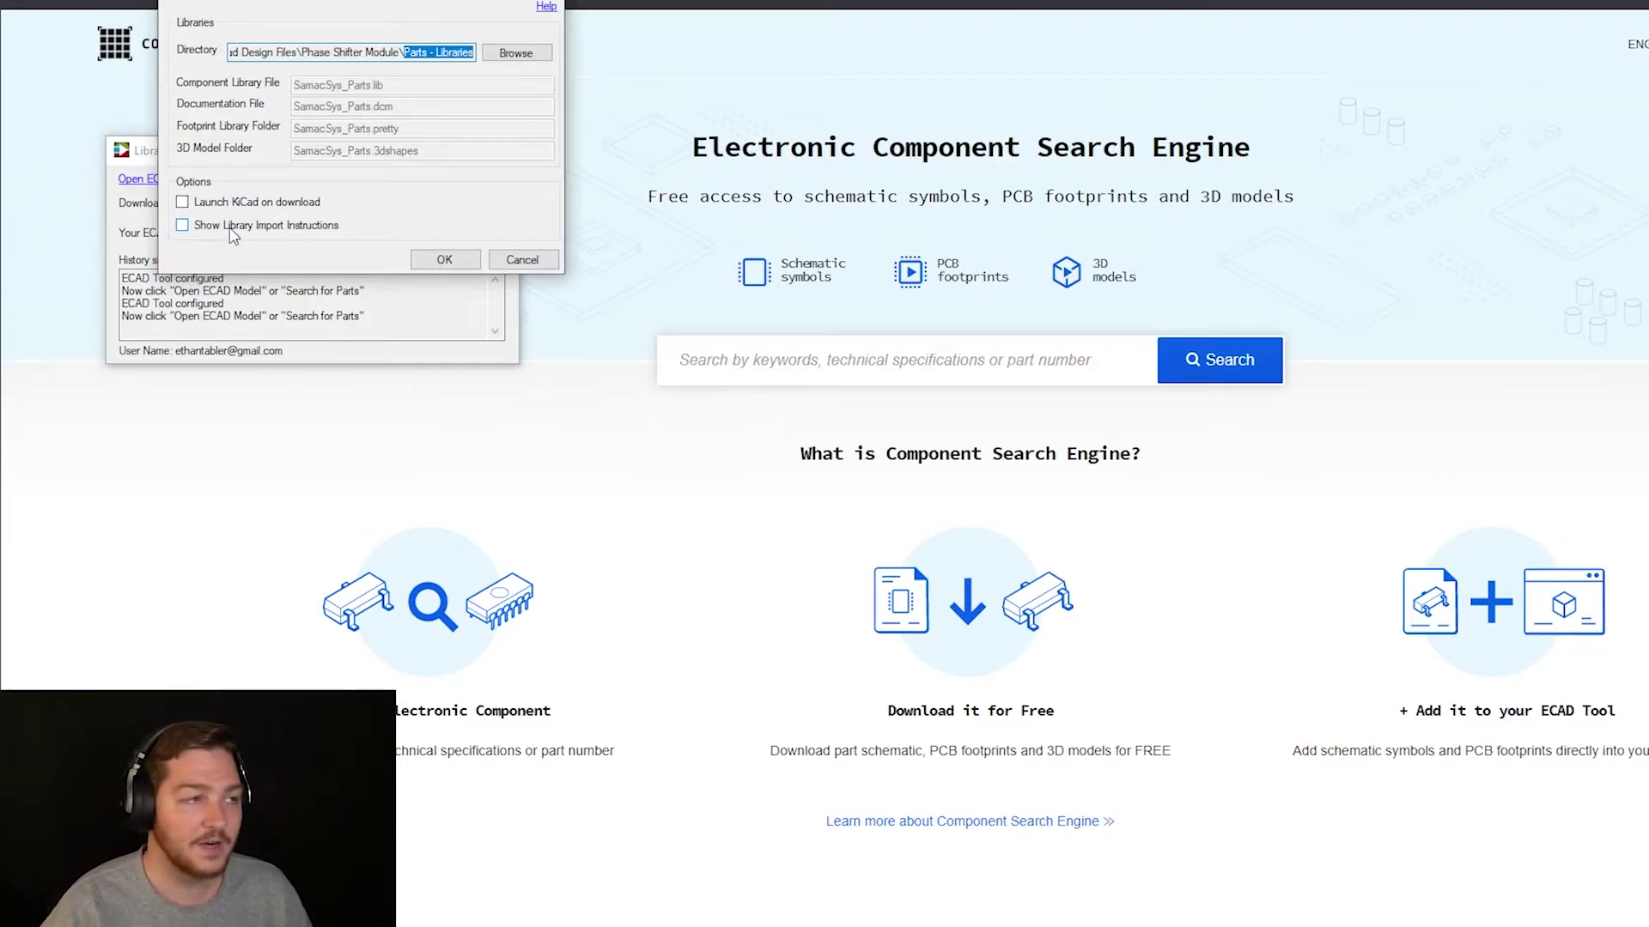
Step: Confirm the KiCad library settings with OK
click(440, 261)
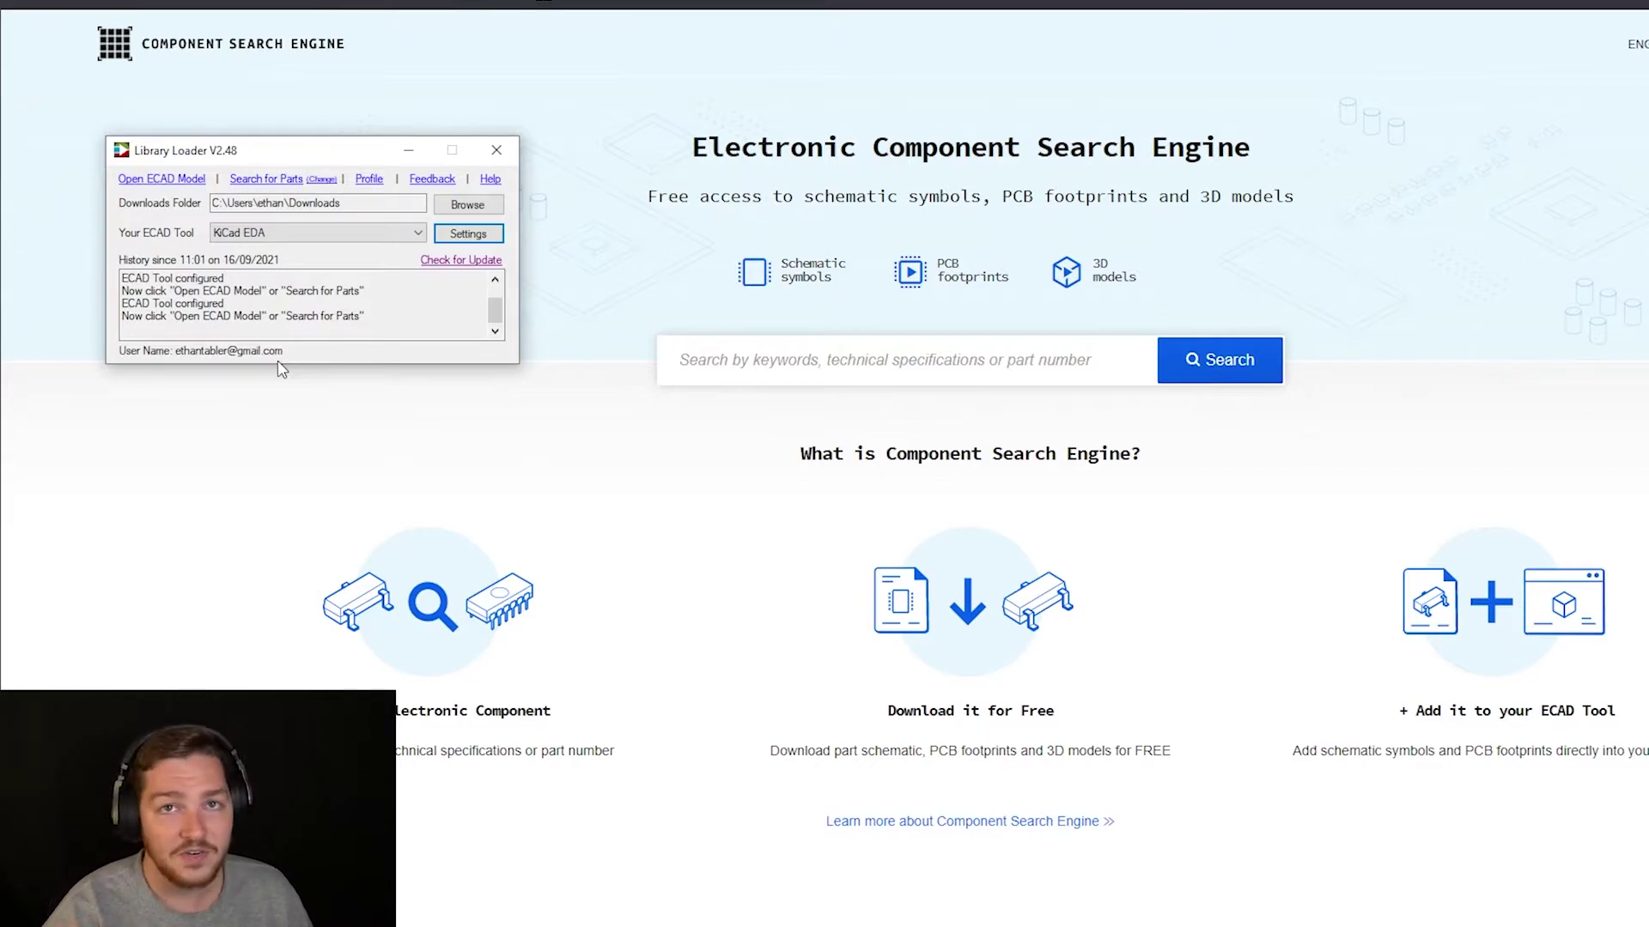
Step: Check the Profile and Login/Reset Password tabs, then close them and minimise Library Loader
click(370, 179)
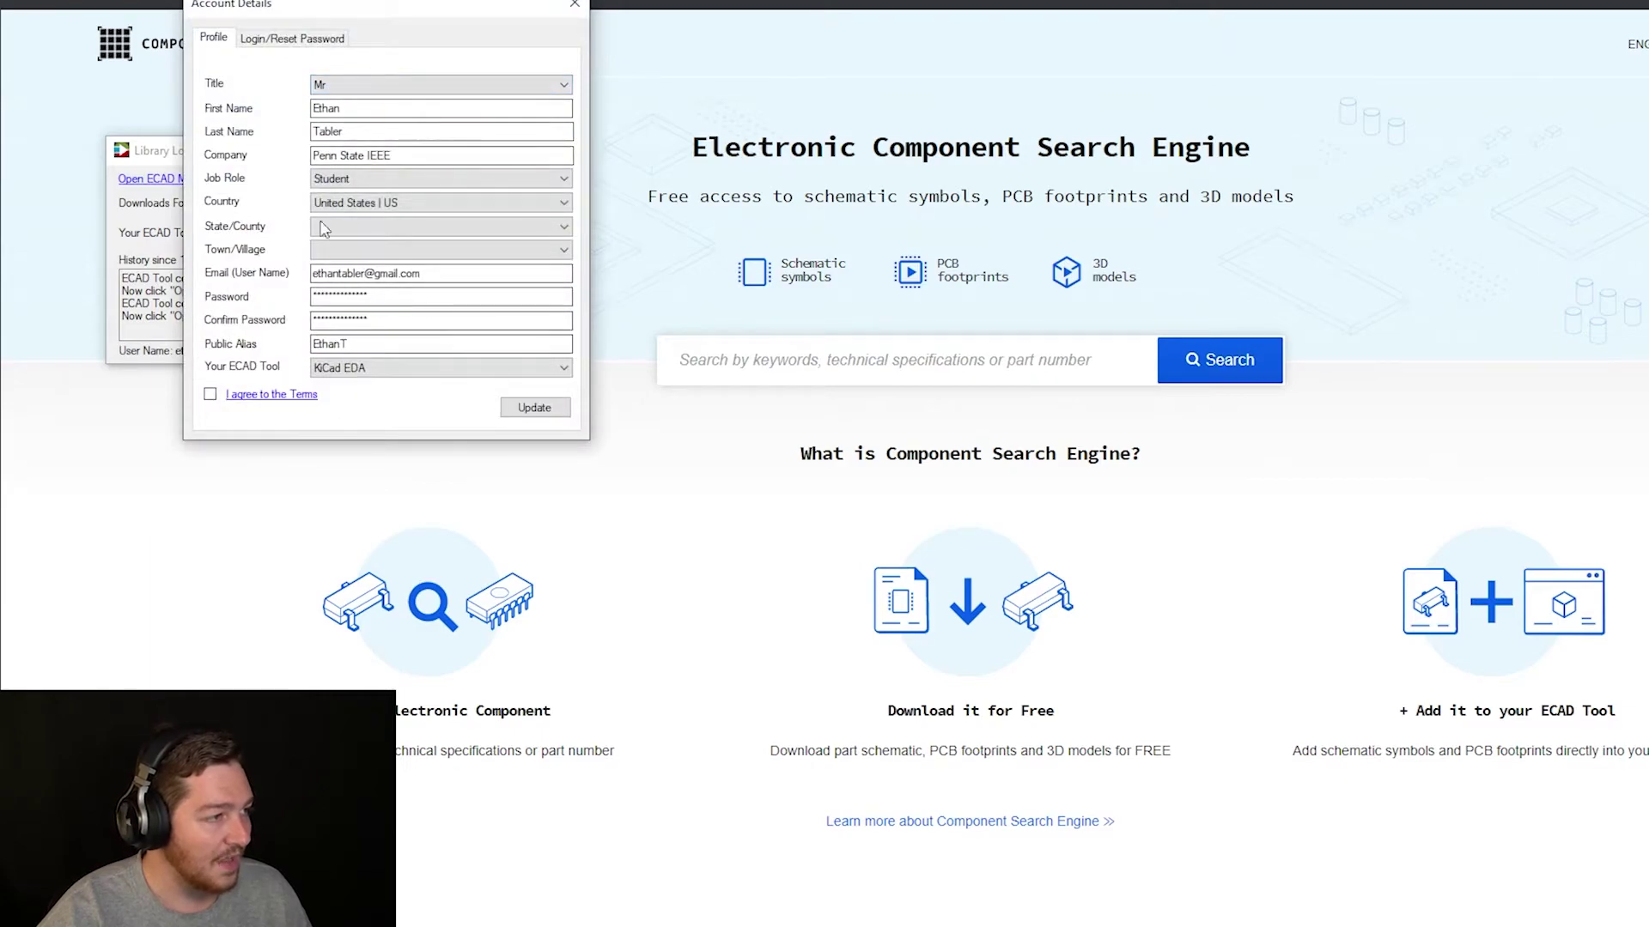
click(297, 41)
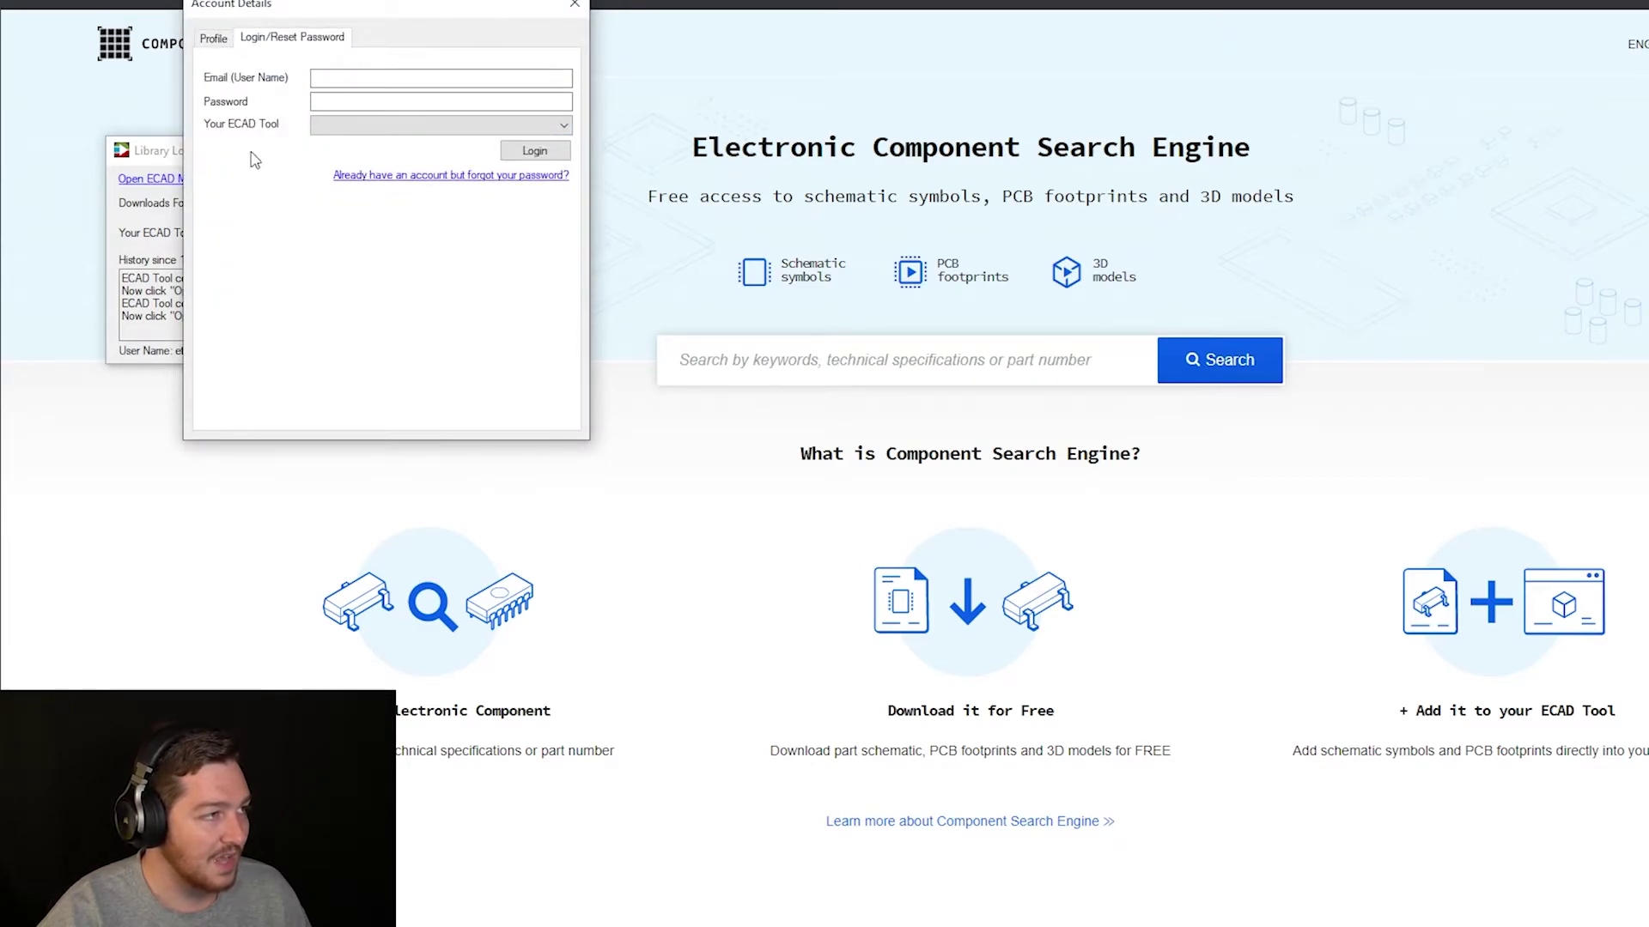
click(213, 39)
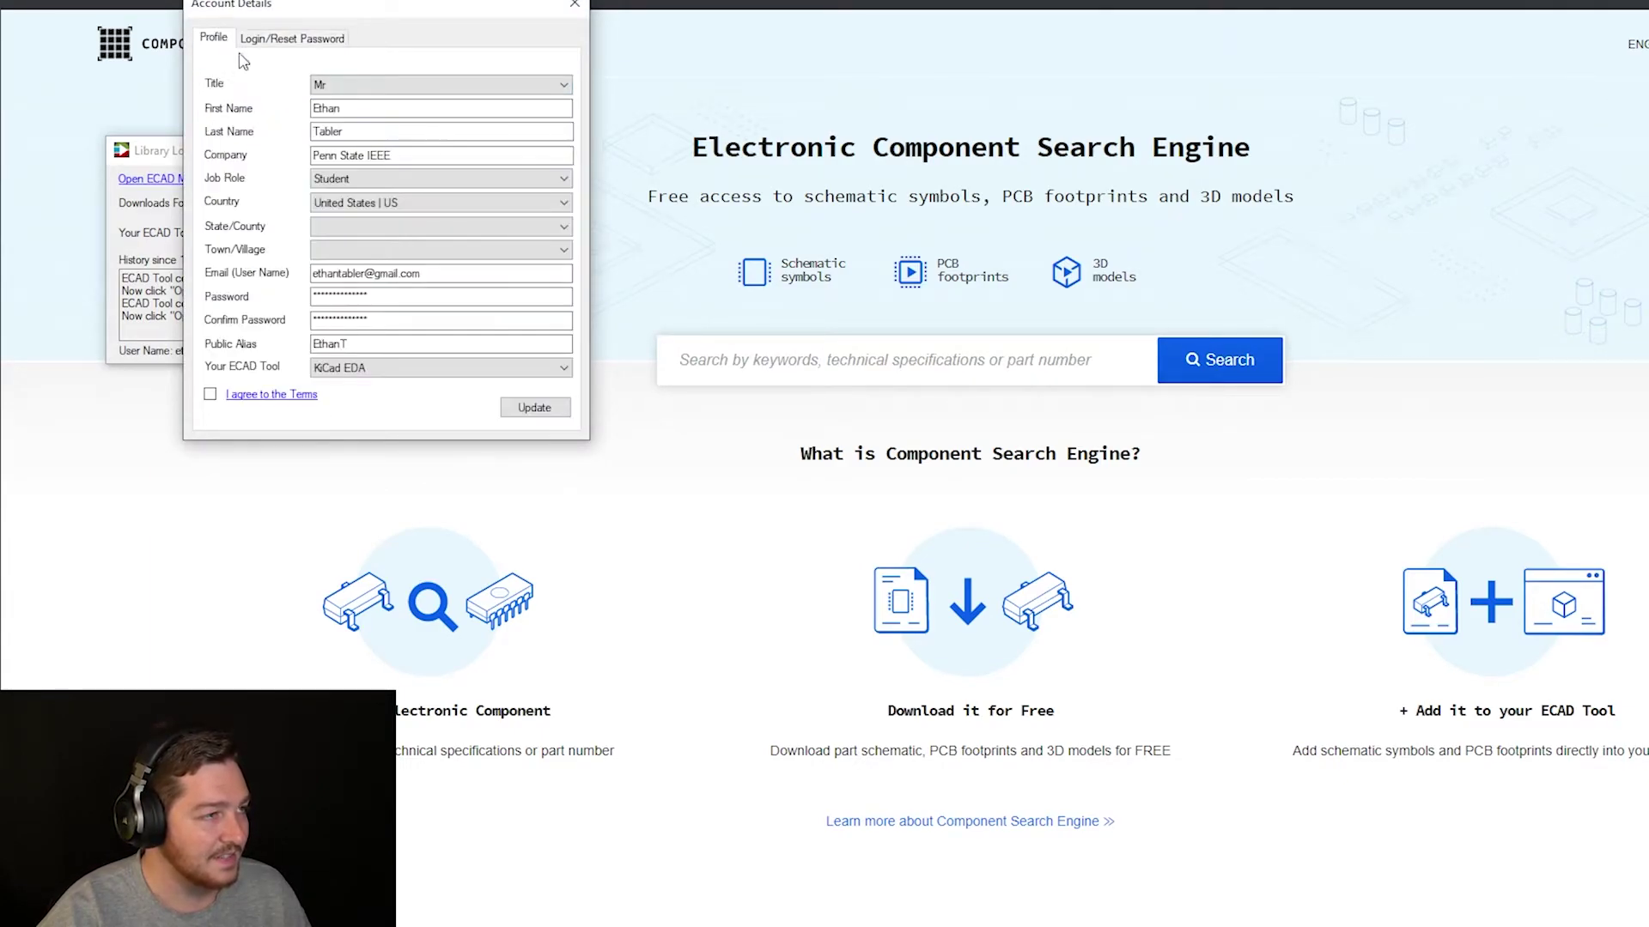
click(574, 8)
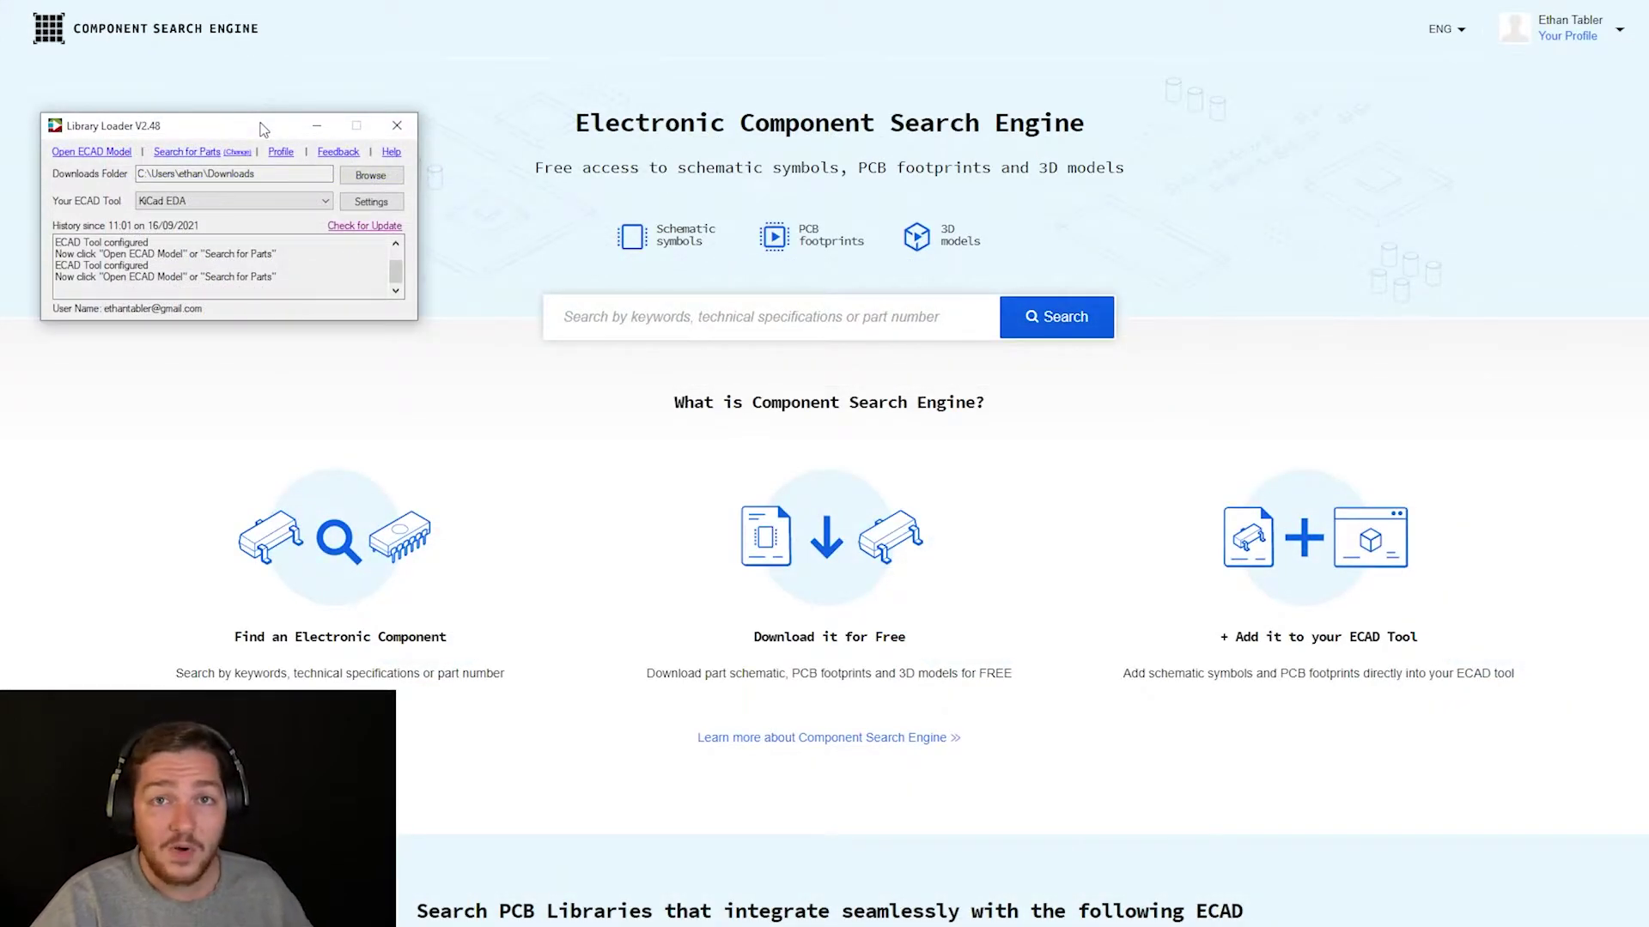
click(317, 127)
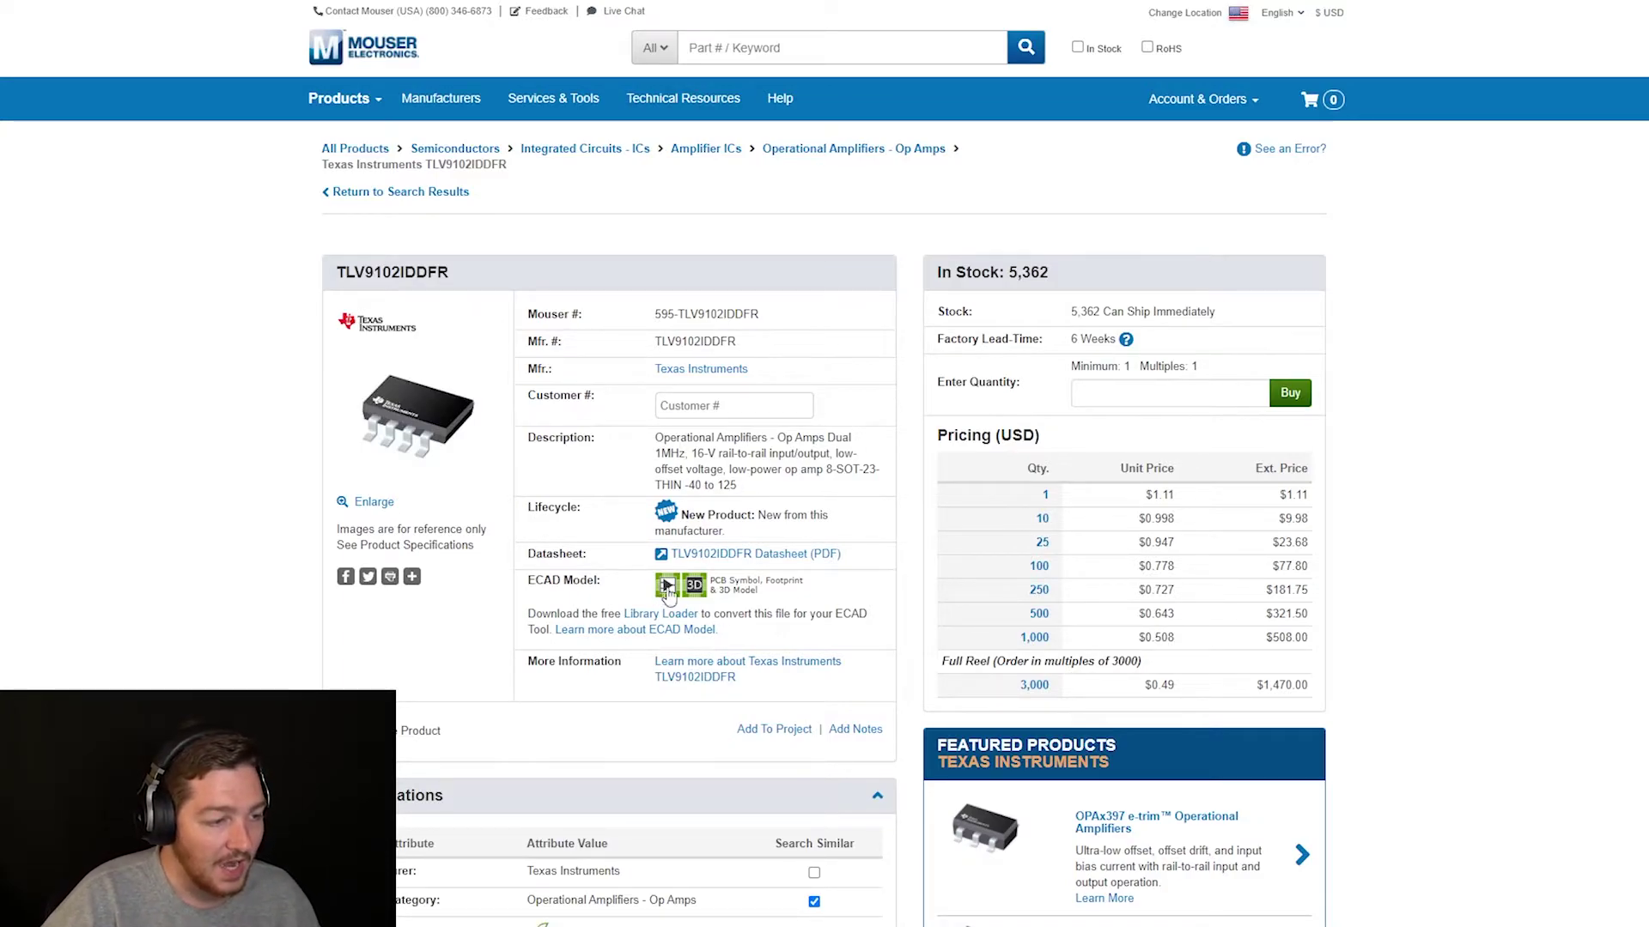
Step: Highlight the ECAD Model entry on the TLV9102IDDFR product page
drag(526, 580, 605, 585)
click(605, 585)
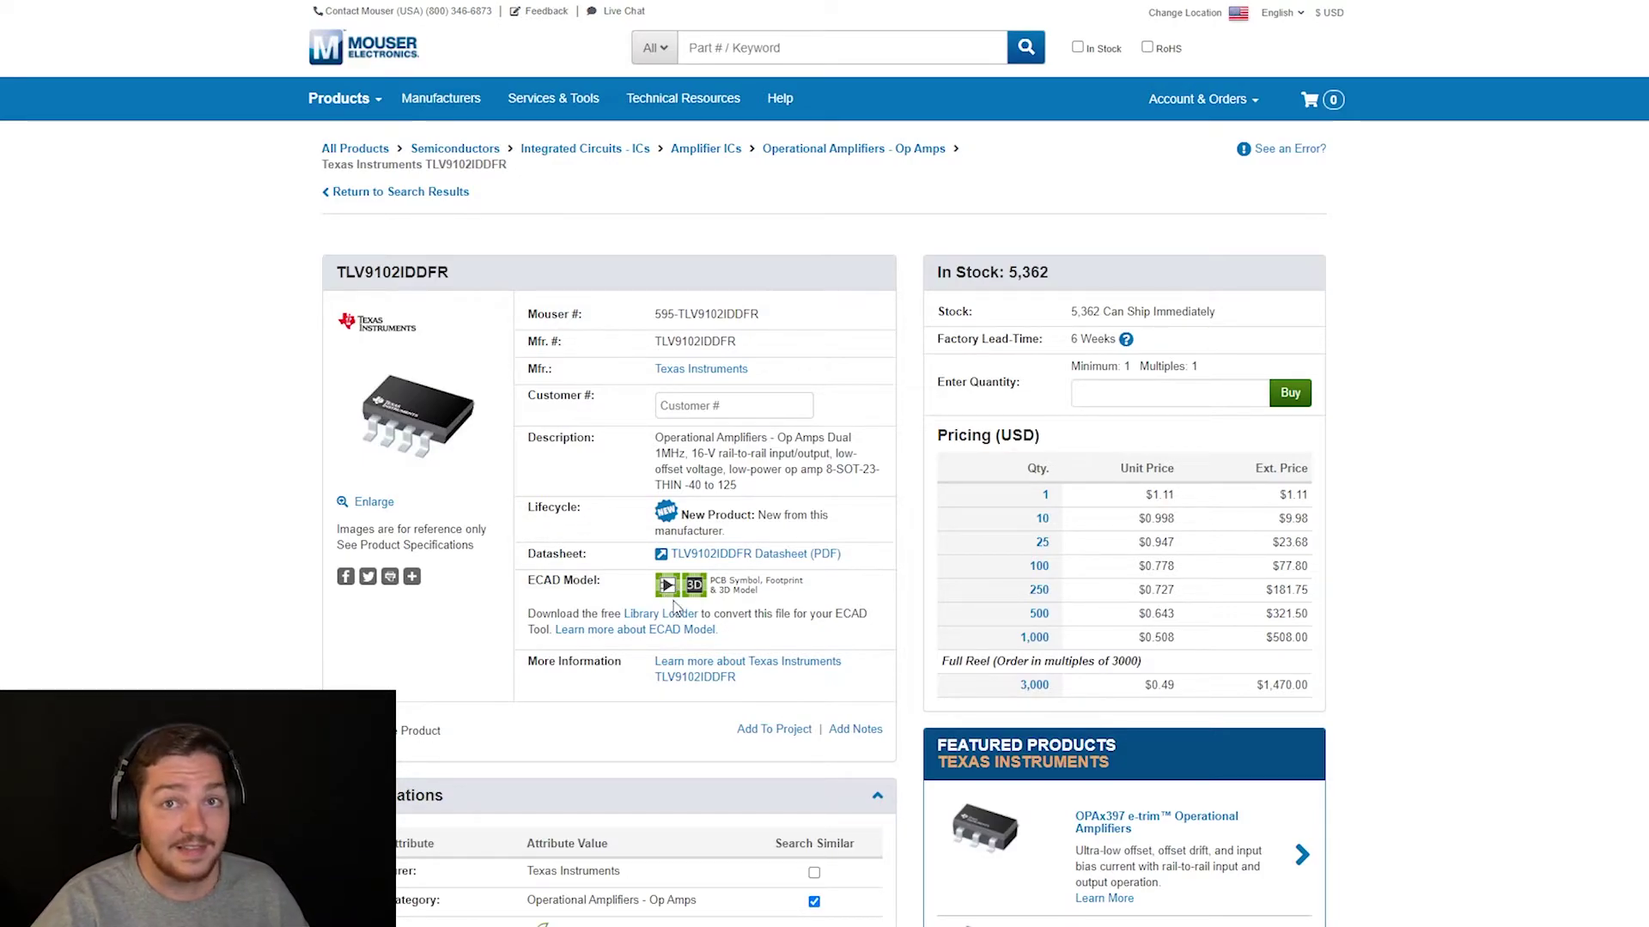
Step: Preview the TLV9102IDDFR models, tilt the 3D model to a side view, and download the ECAD models
click(669, 585)
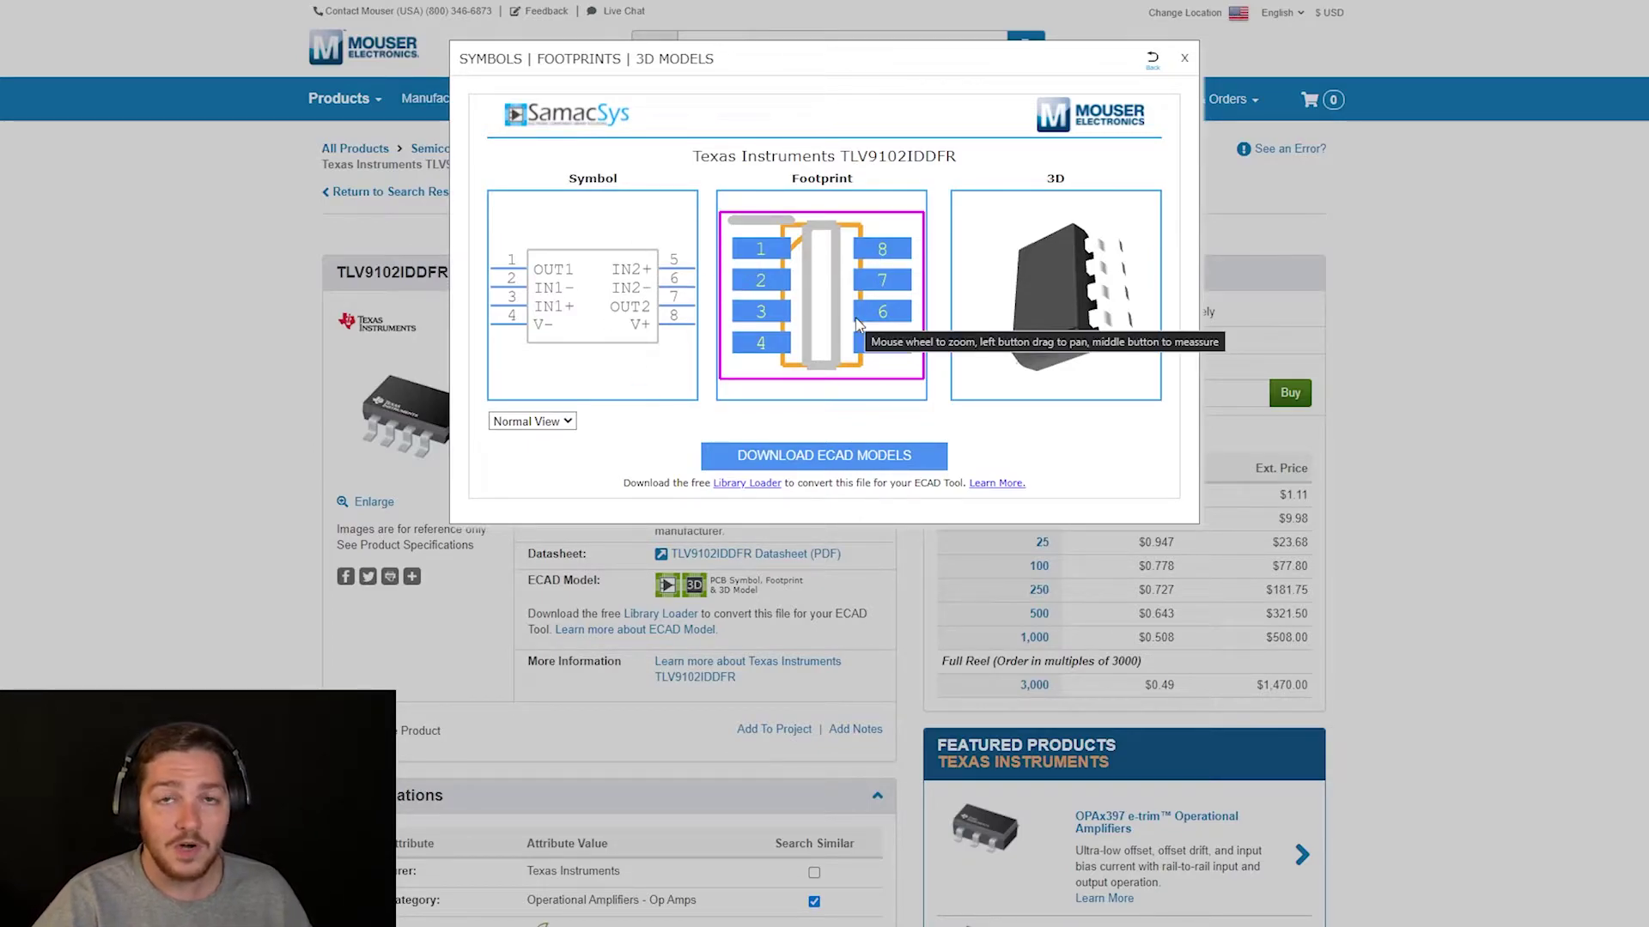
drag(1049, 378, 1074, 280)
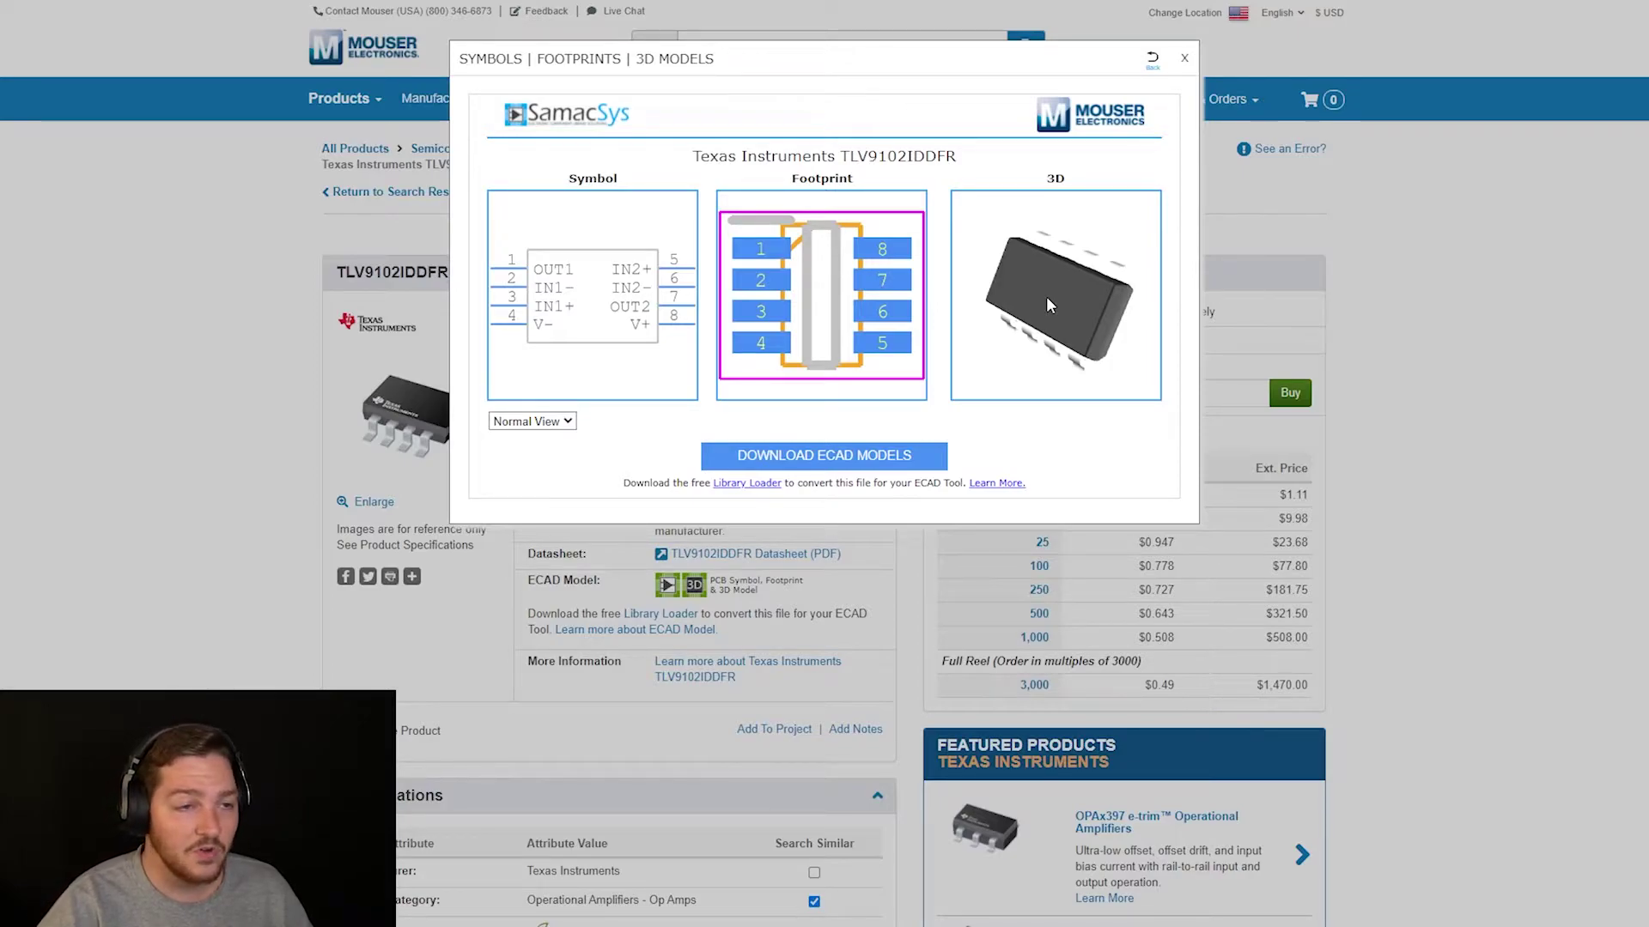
click(863, 459)
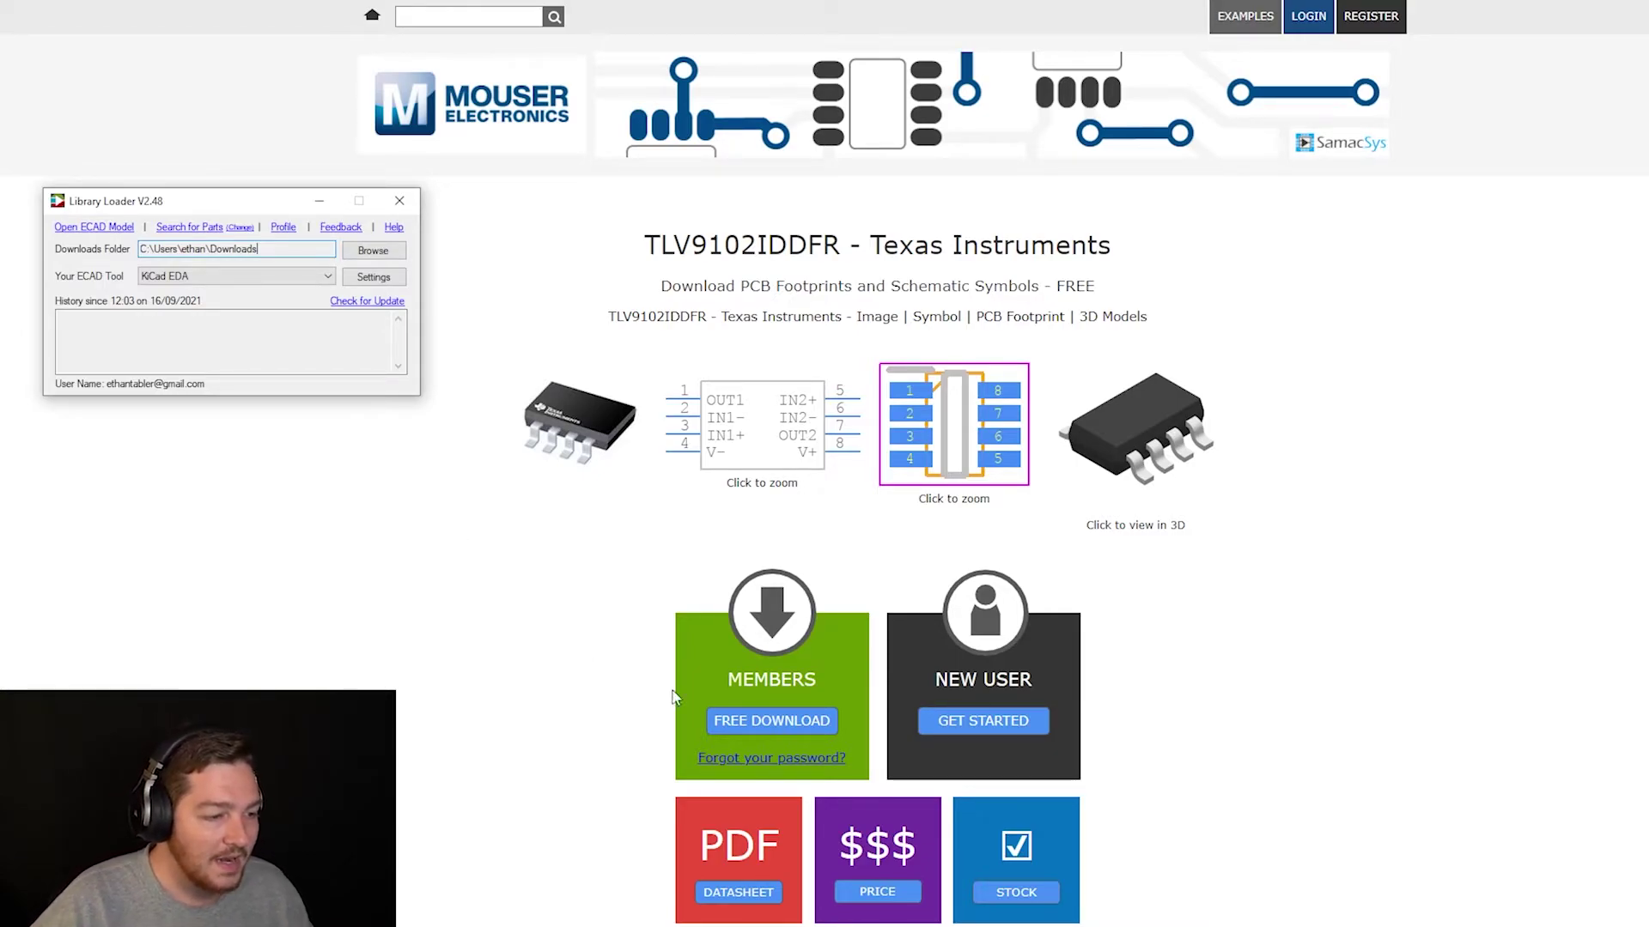
Step: Download TLV9102IDDFR as a free member and allow overwriting the existing part in the library
click(760, 722)
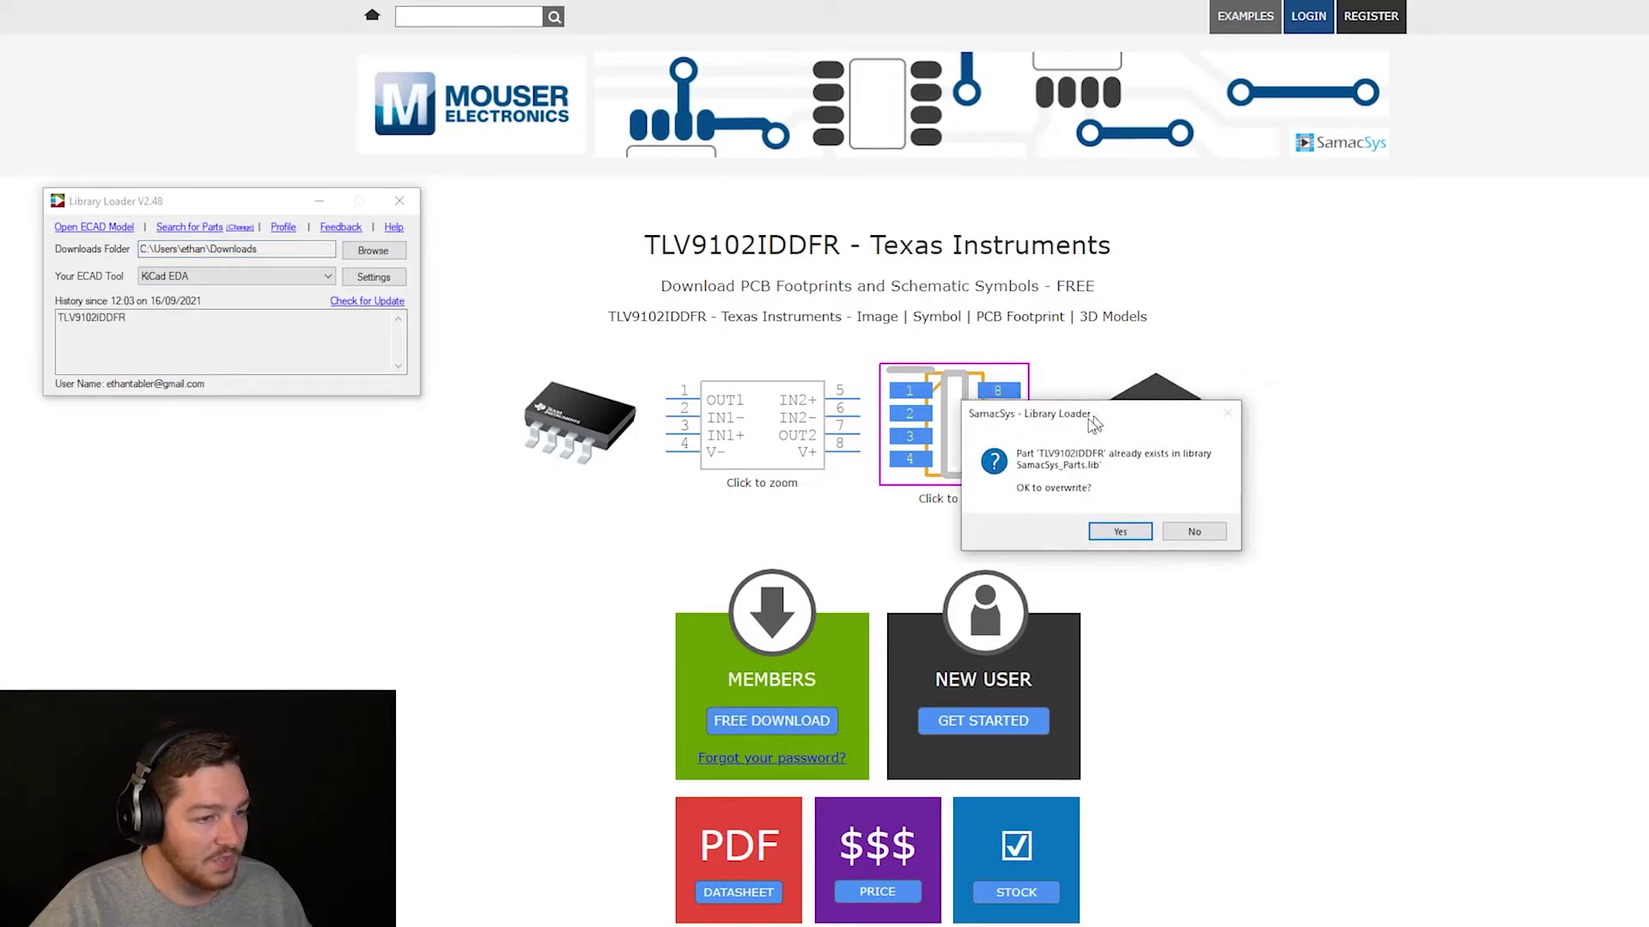
drag(1076, 426, 230, 424)
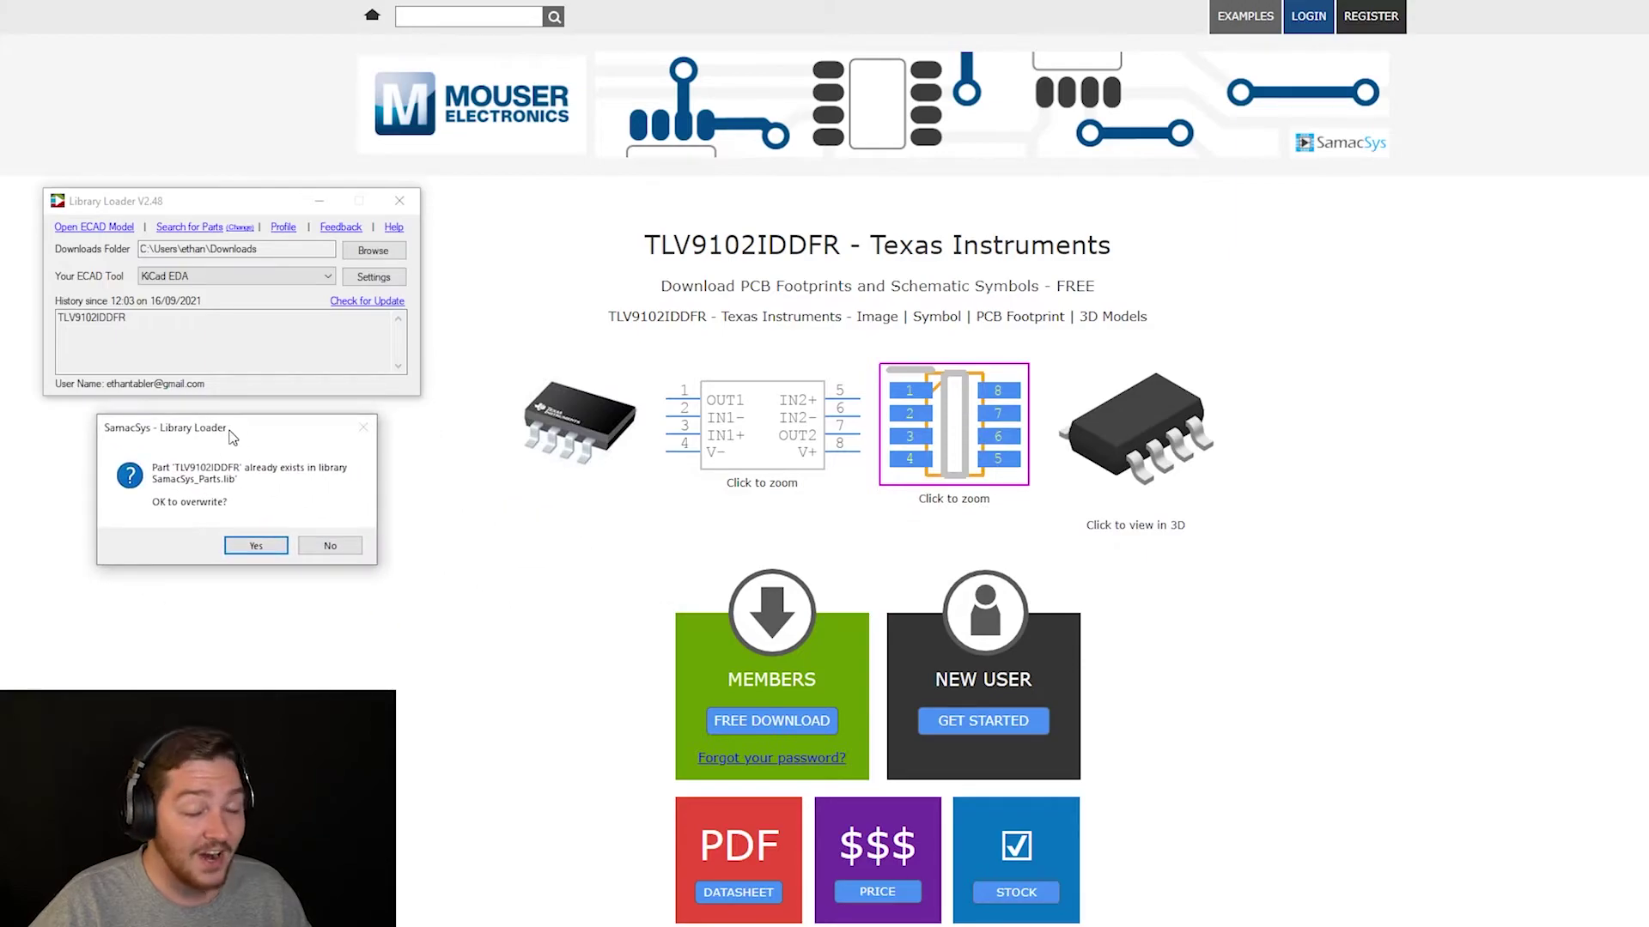
click(271, 553)
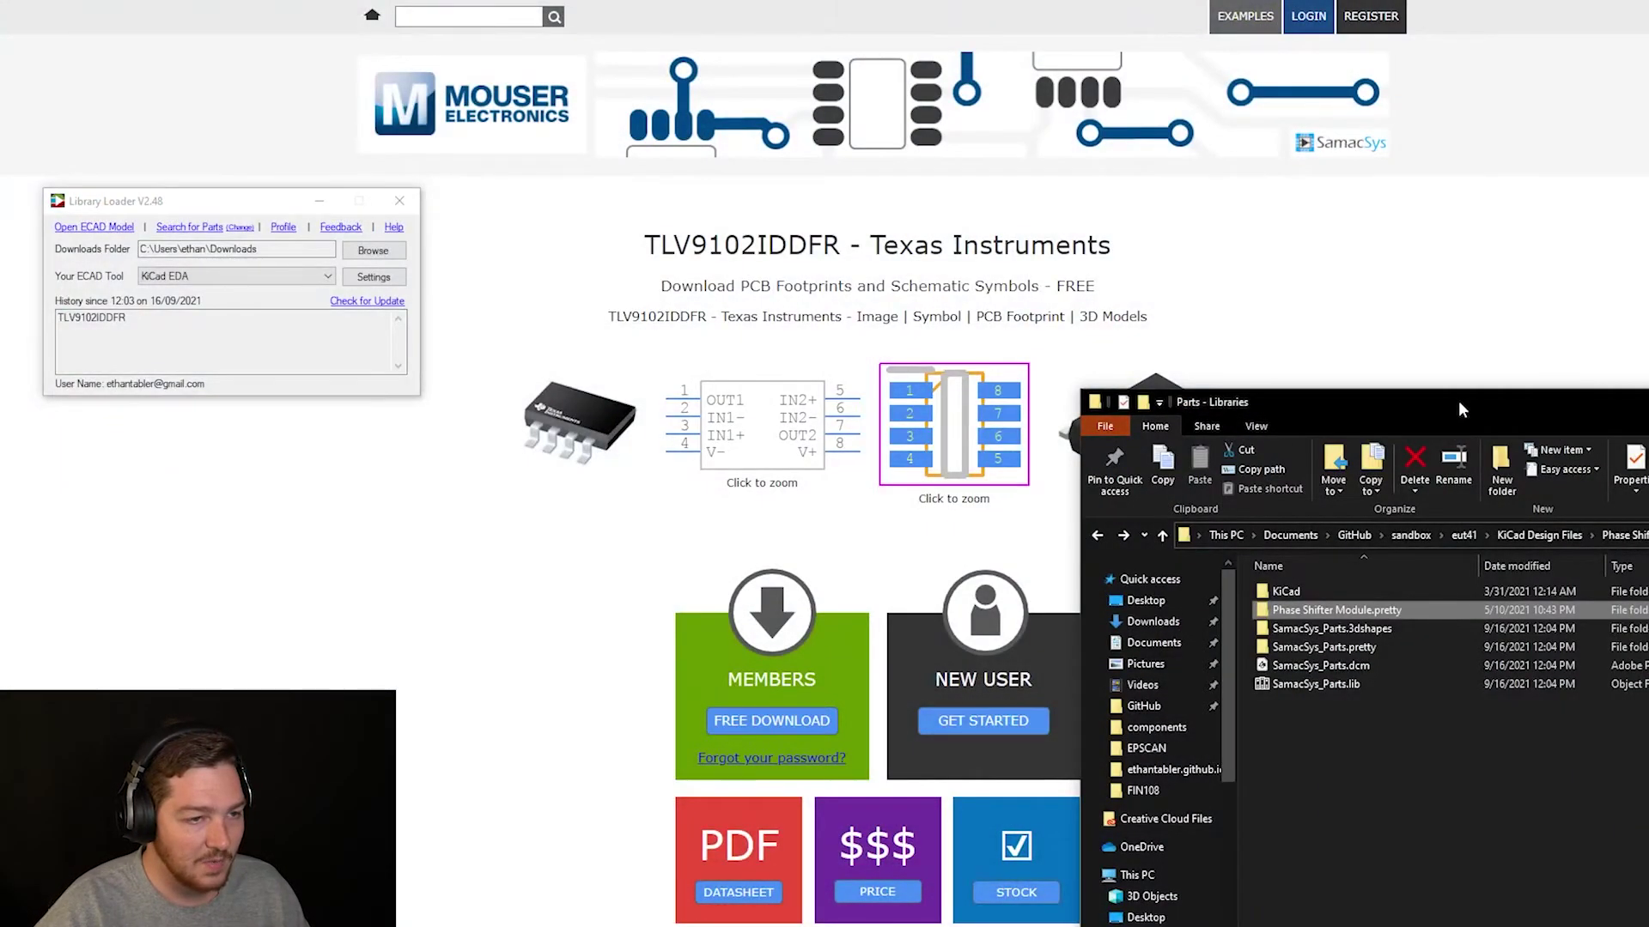
drag(1458, 400, 862, 221)
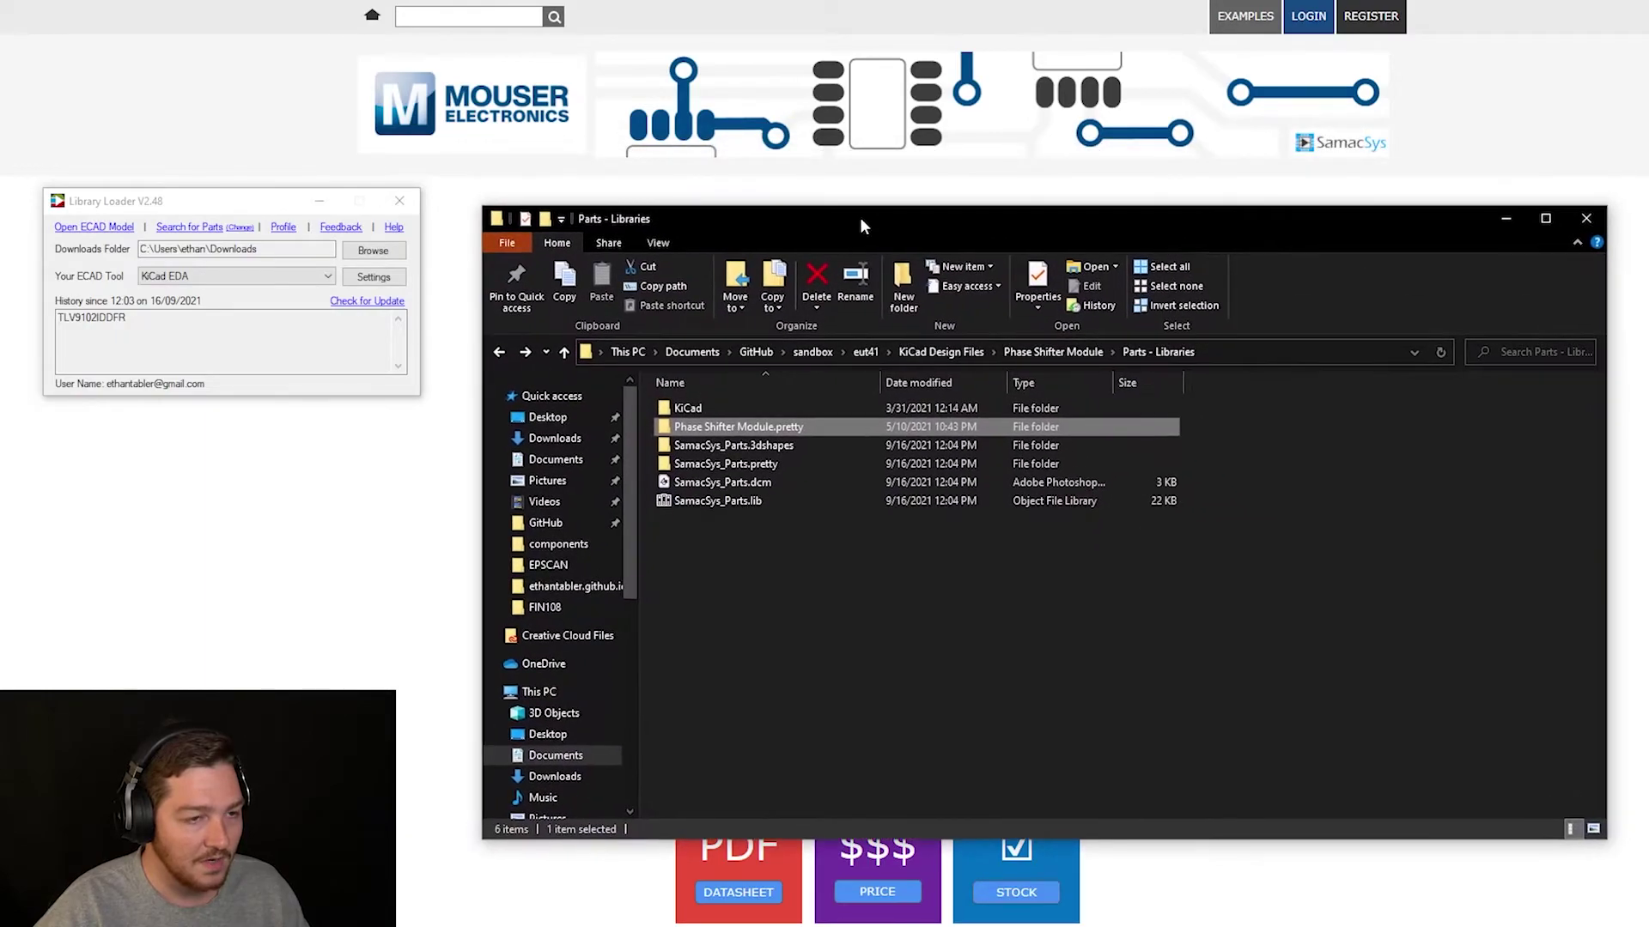
click(816, 464)
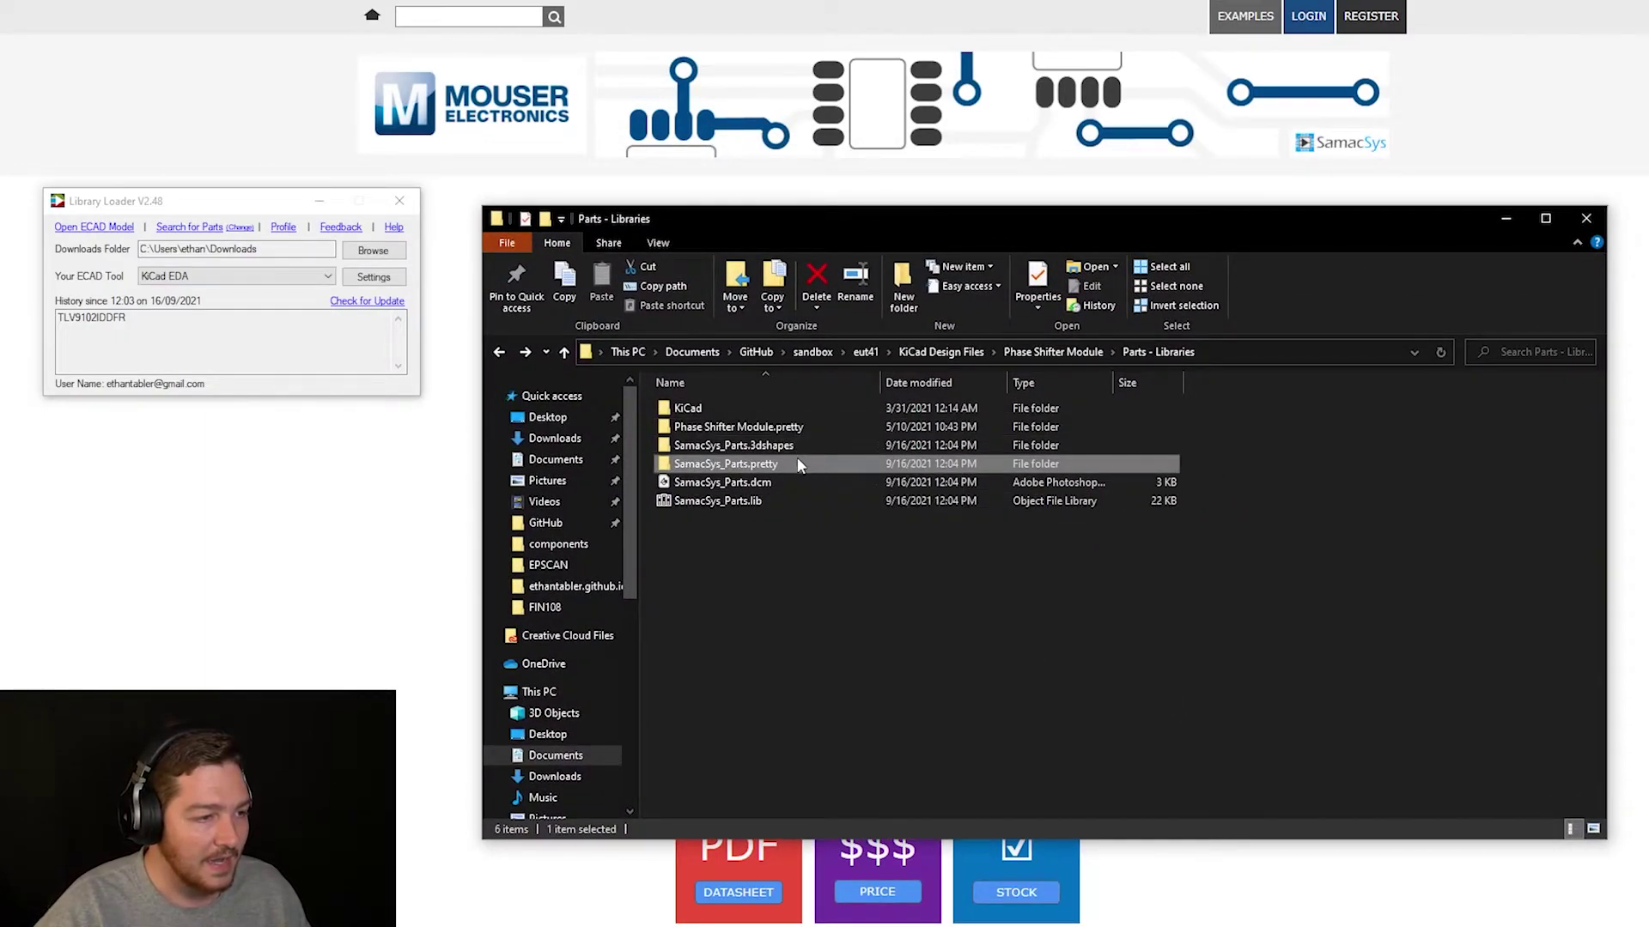
double_click(797, 459)
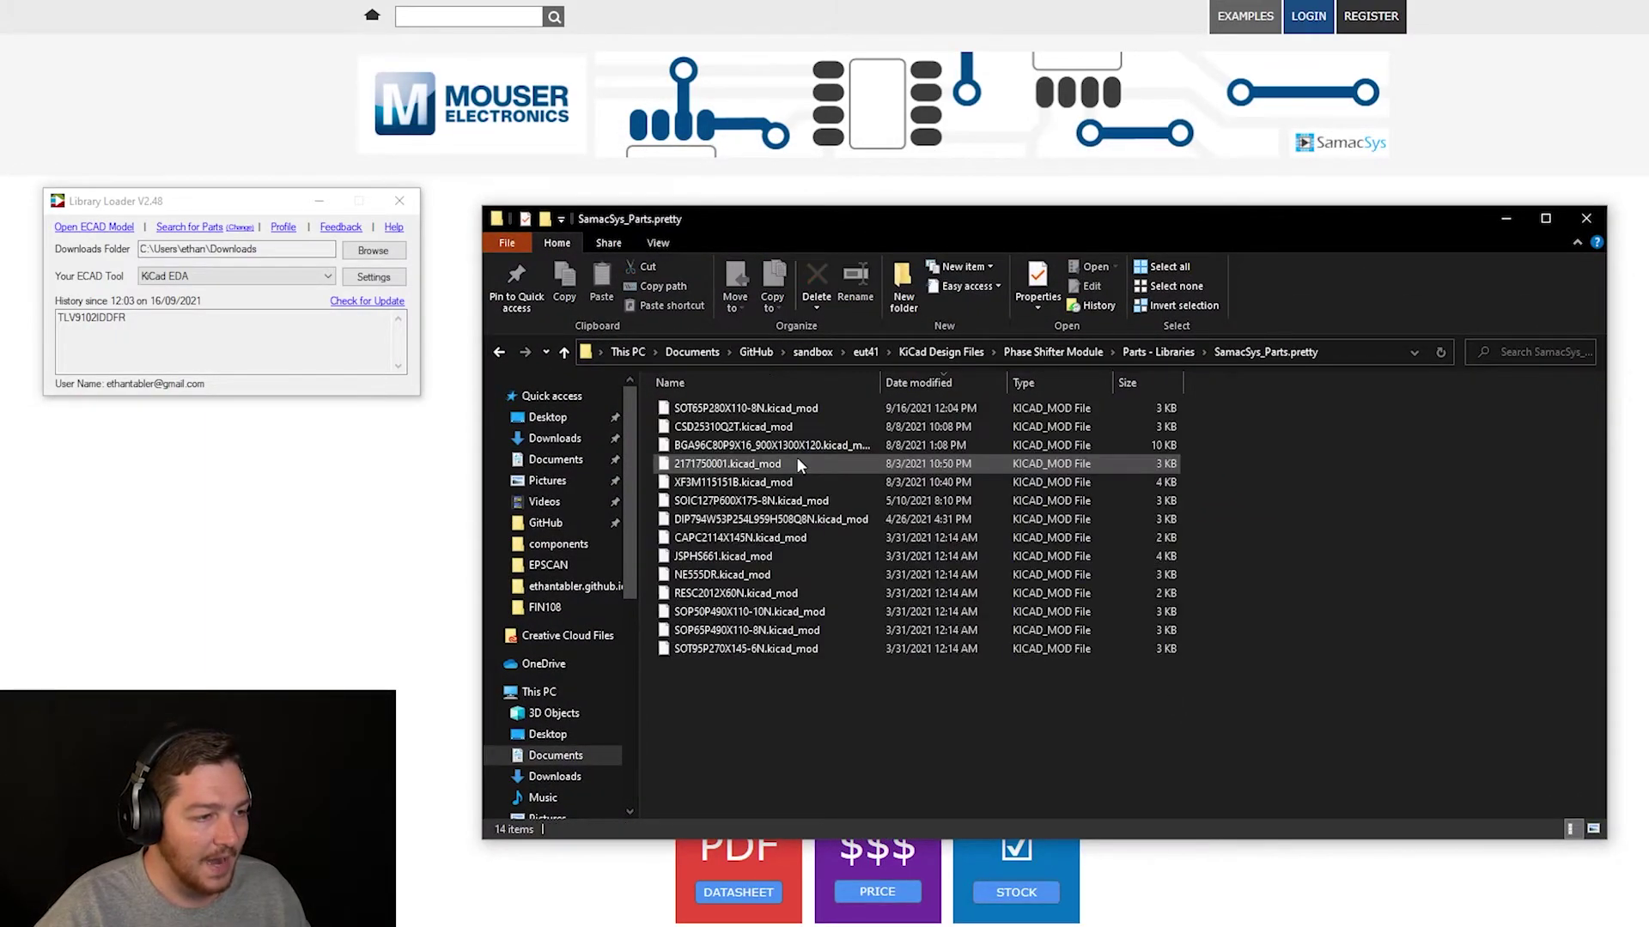
click(682, 412)
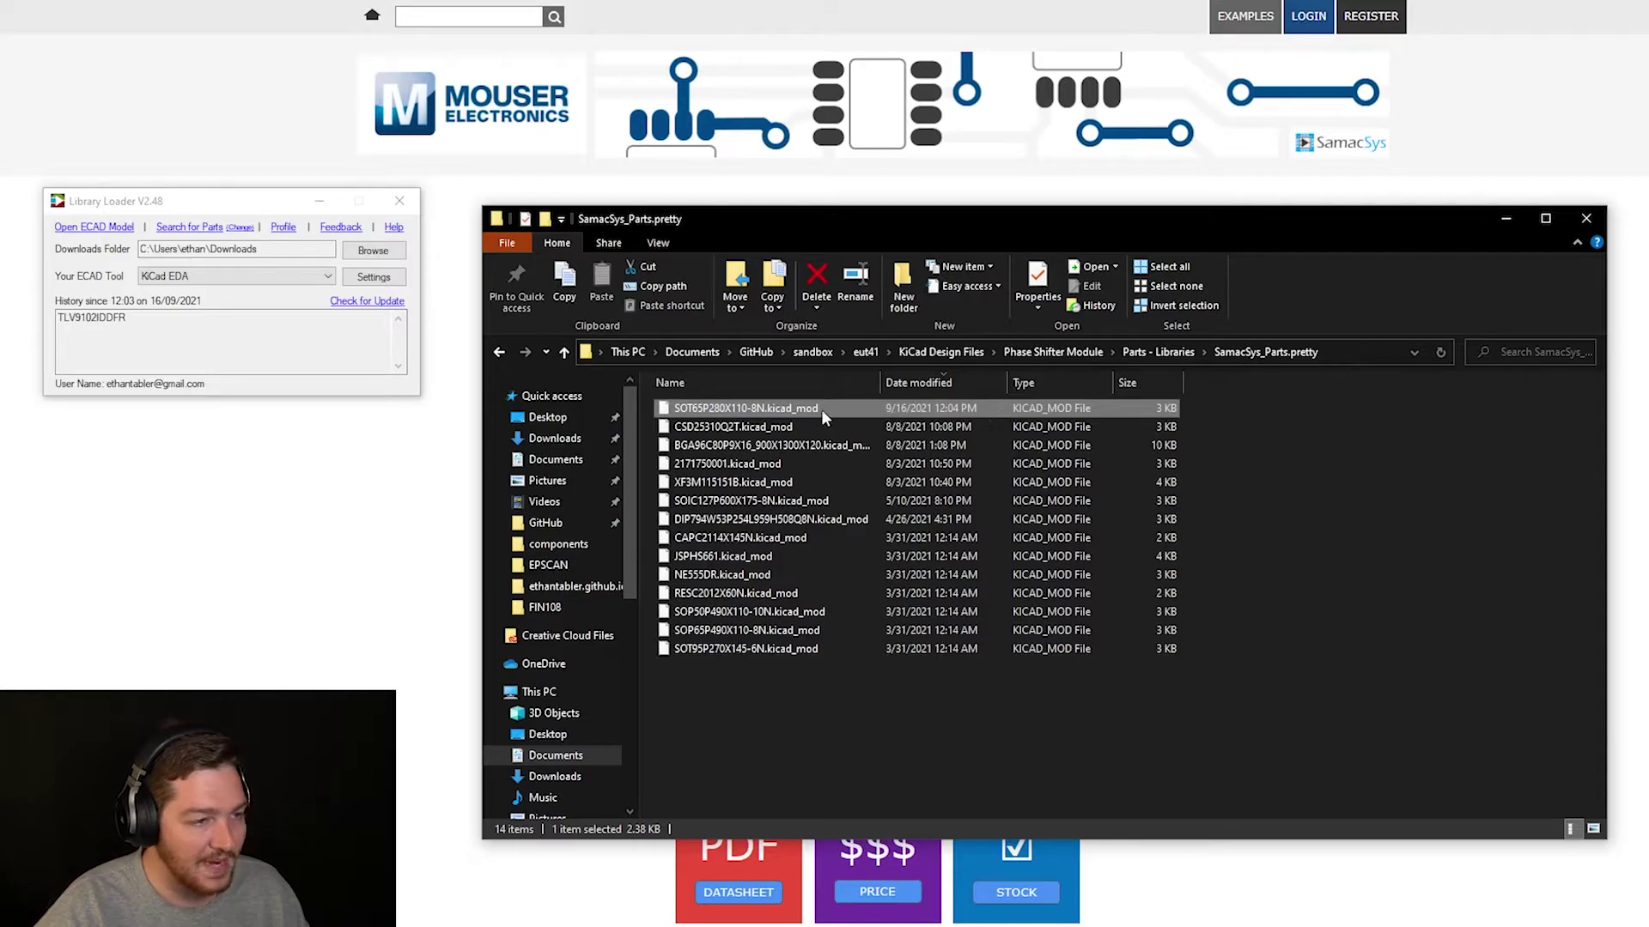
click(501, 352)
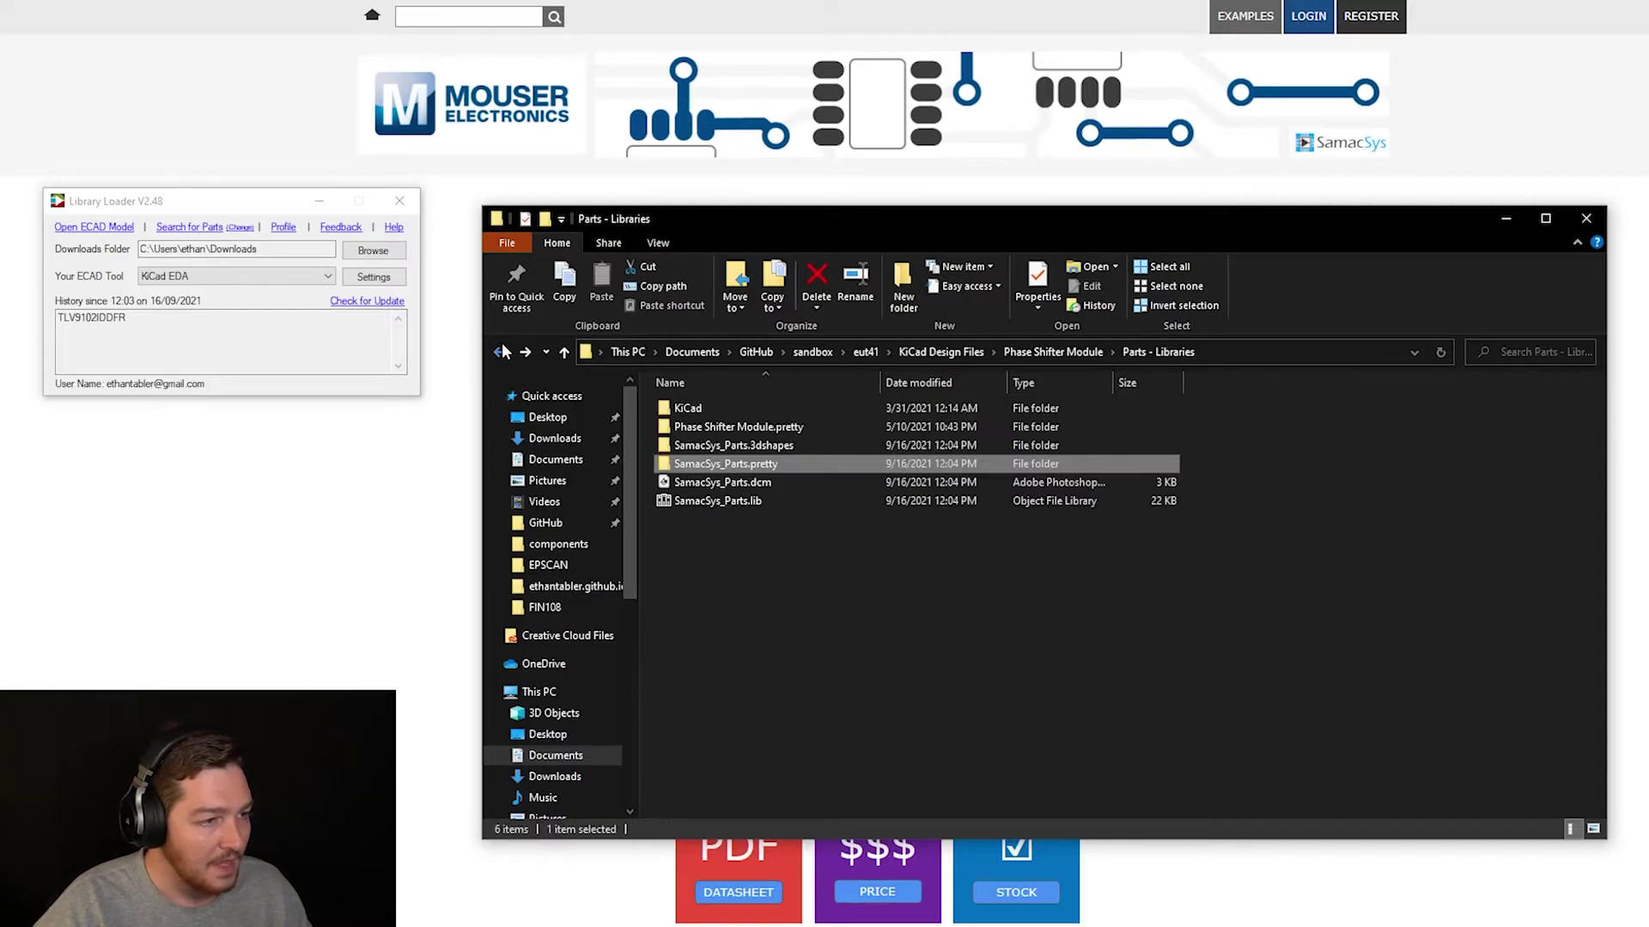
Step: Find TLV9102IDDFR.stp in SamacSys_Parts.3dshapes and match it to the part in the loader's history
double_click(817, 446)
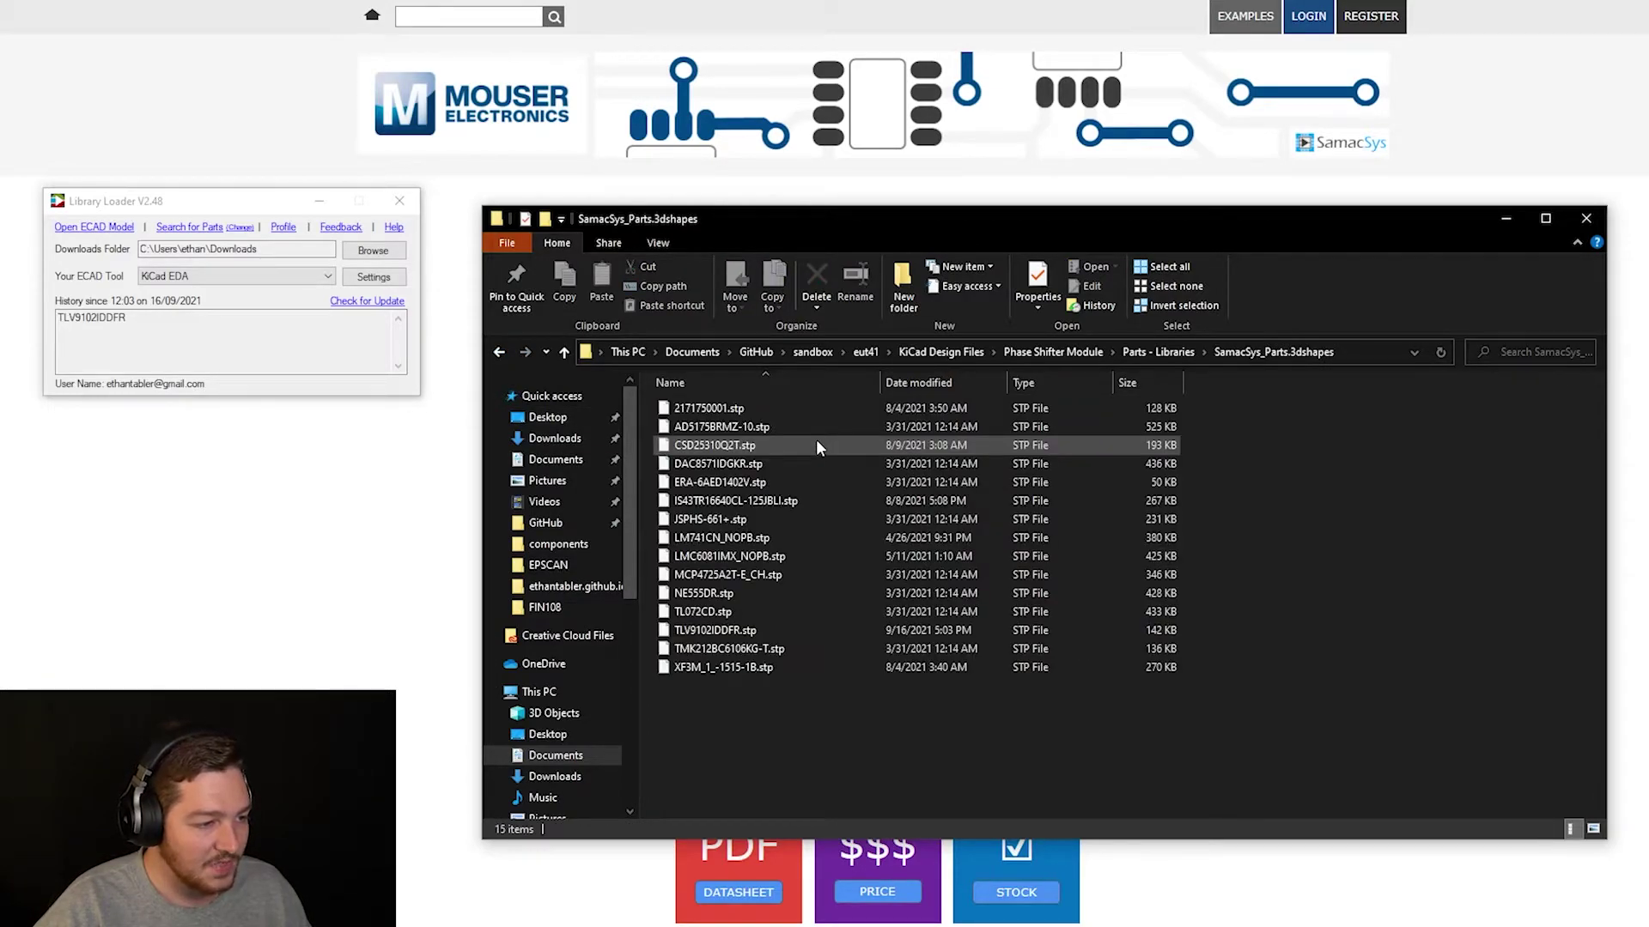
click(722, 632)
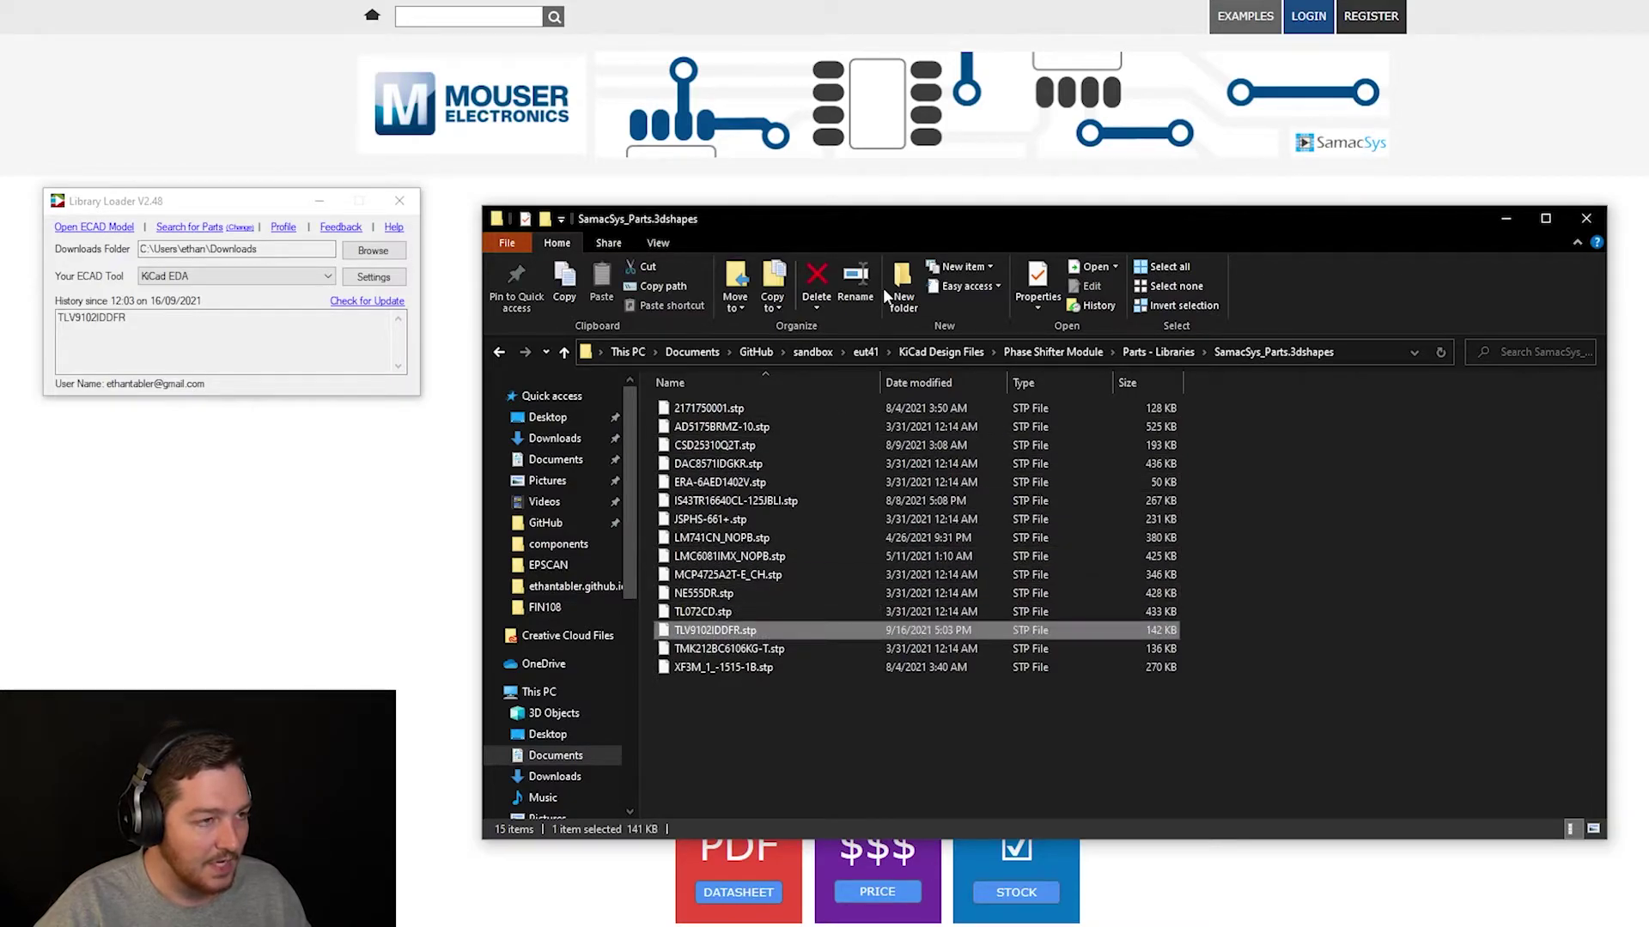
drag(900, 225, 879, 289)
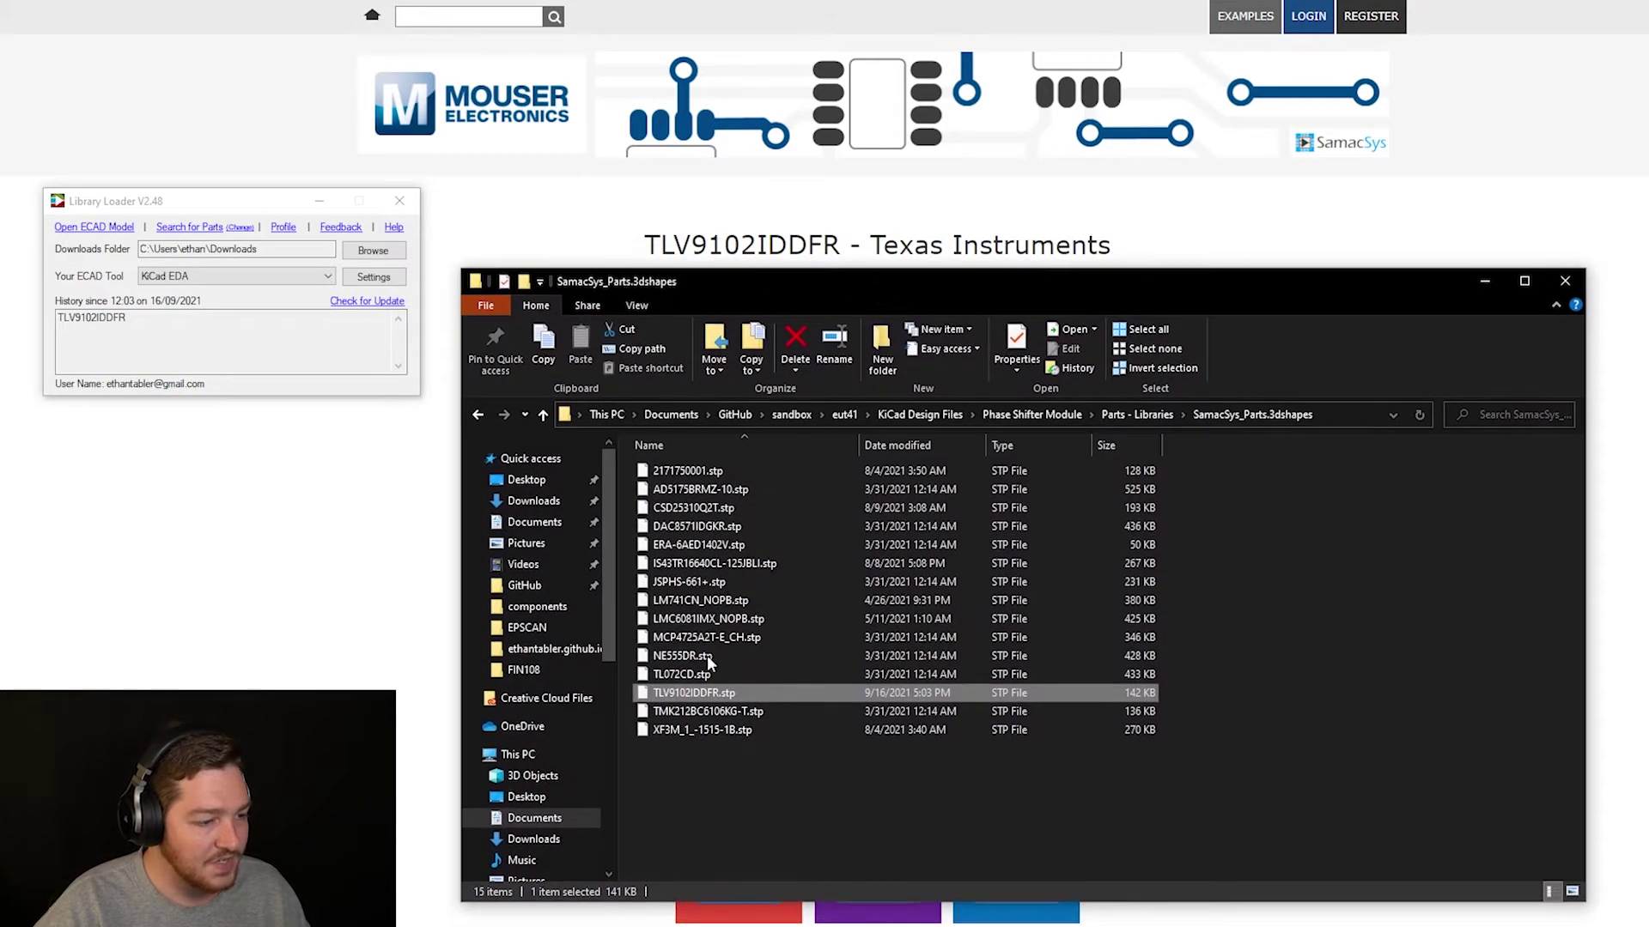
drag(144, 318, 36, 319)
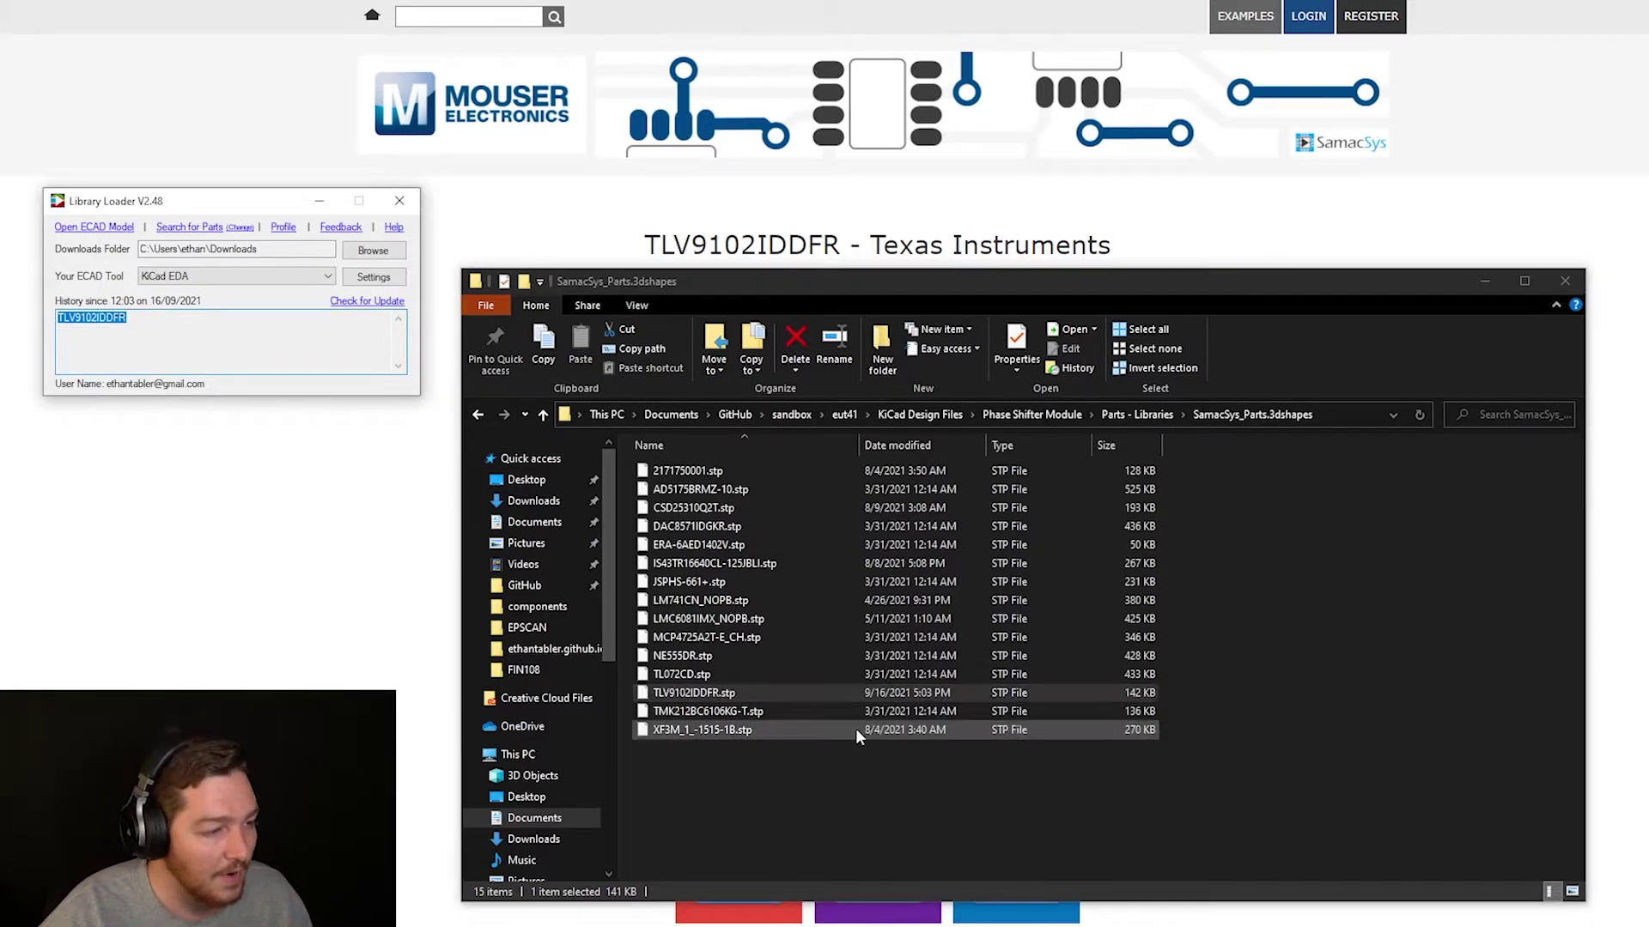
click(888, 764)
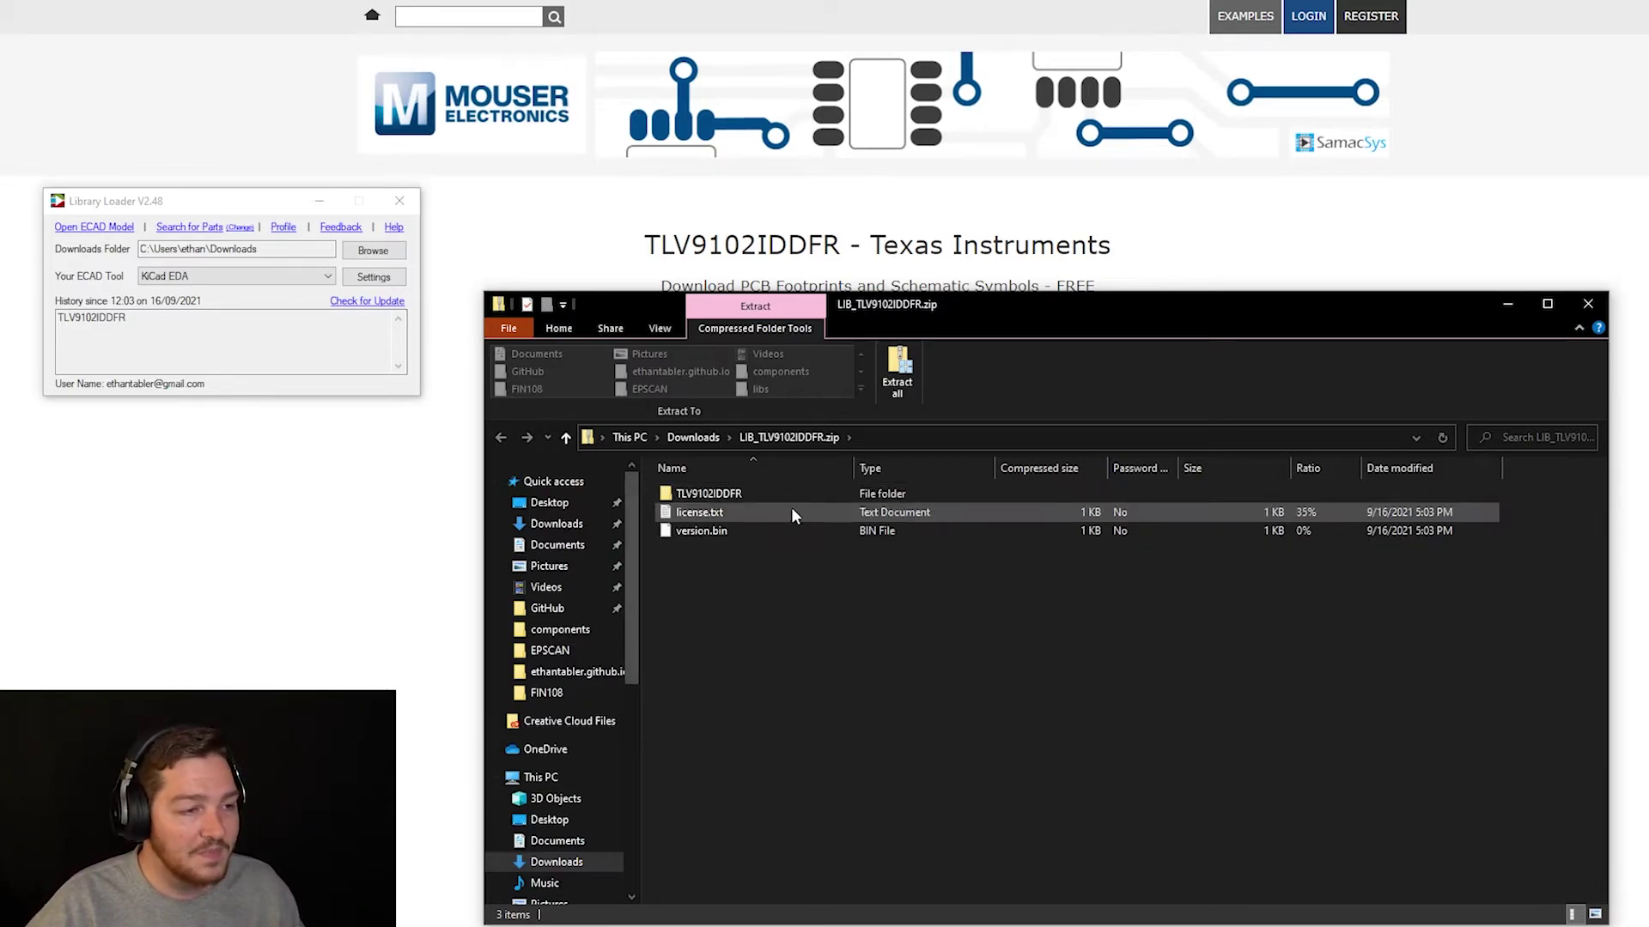
Step: Open the TLV9102IDDFR folder inside LIB_TLV9102IDDFR.zip and scroll through its CAD-tool subfolders
drag(1055, 320, 938, 245)
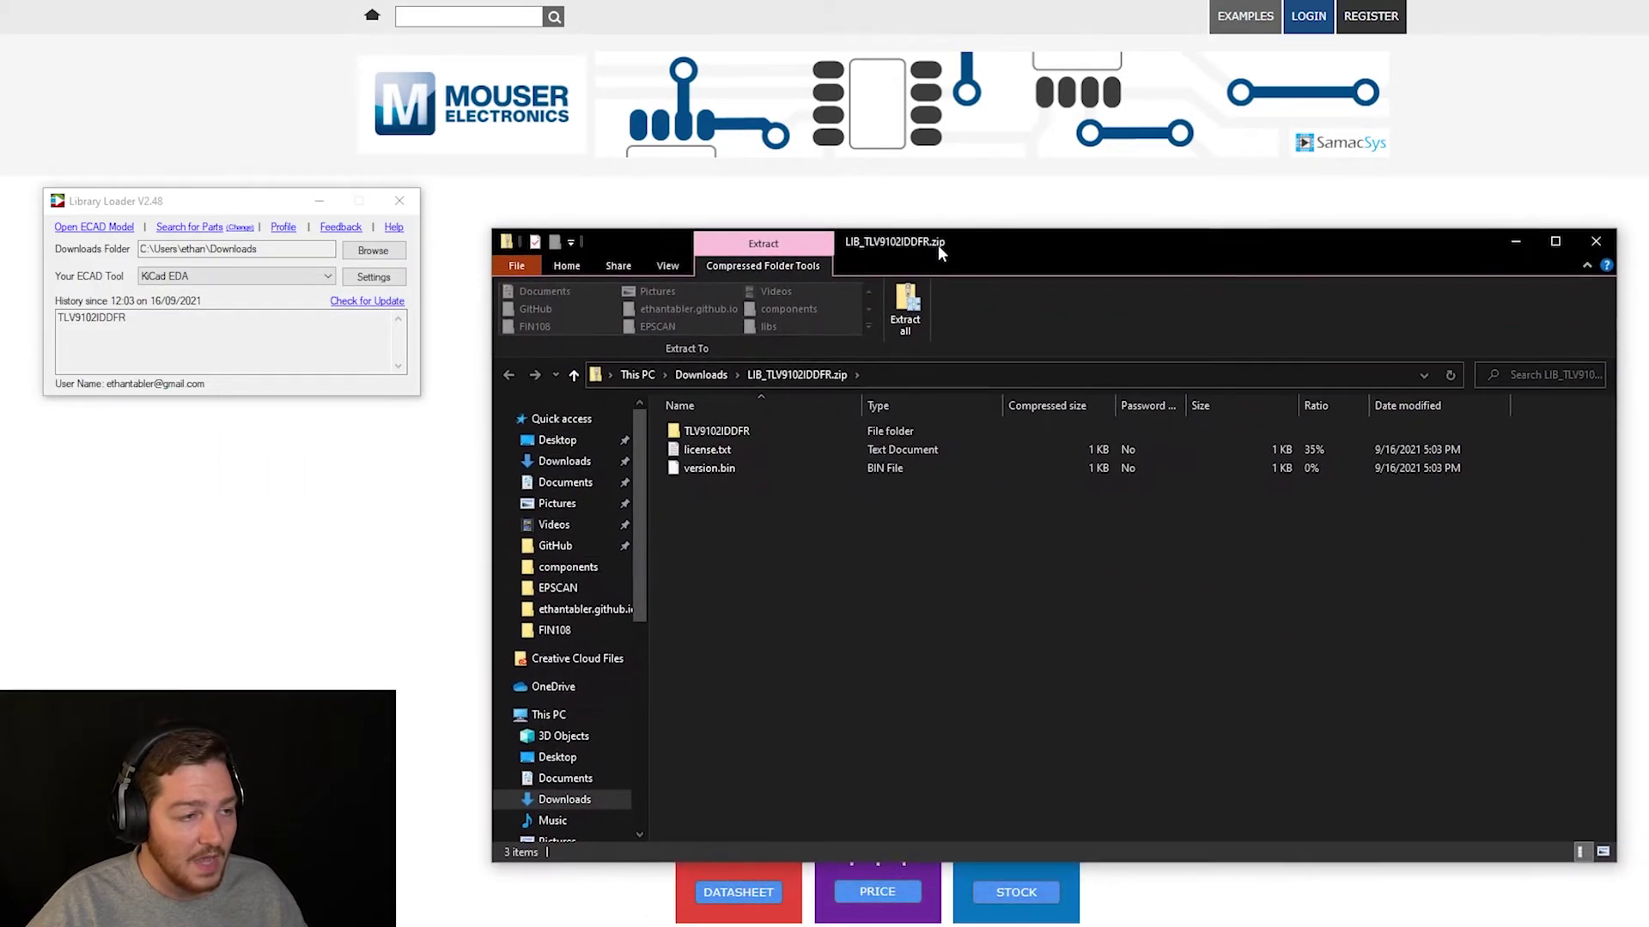
double_click(776, 429)
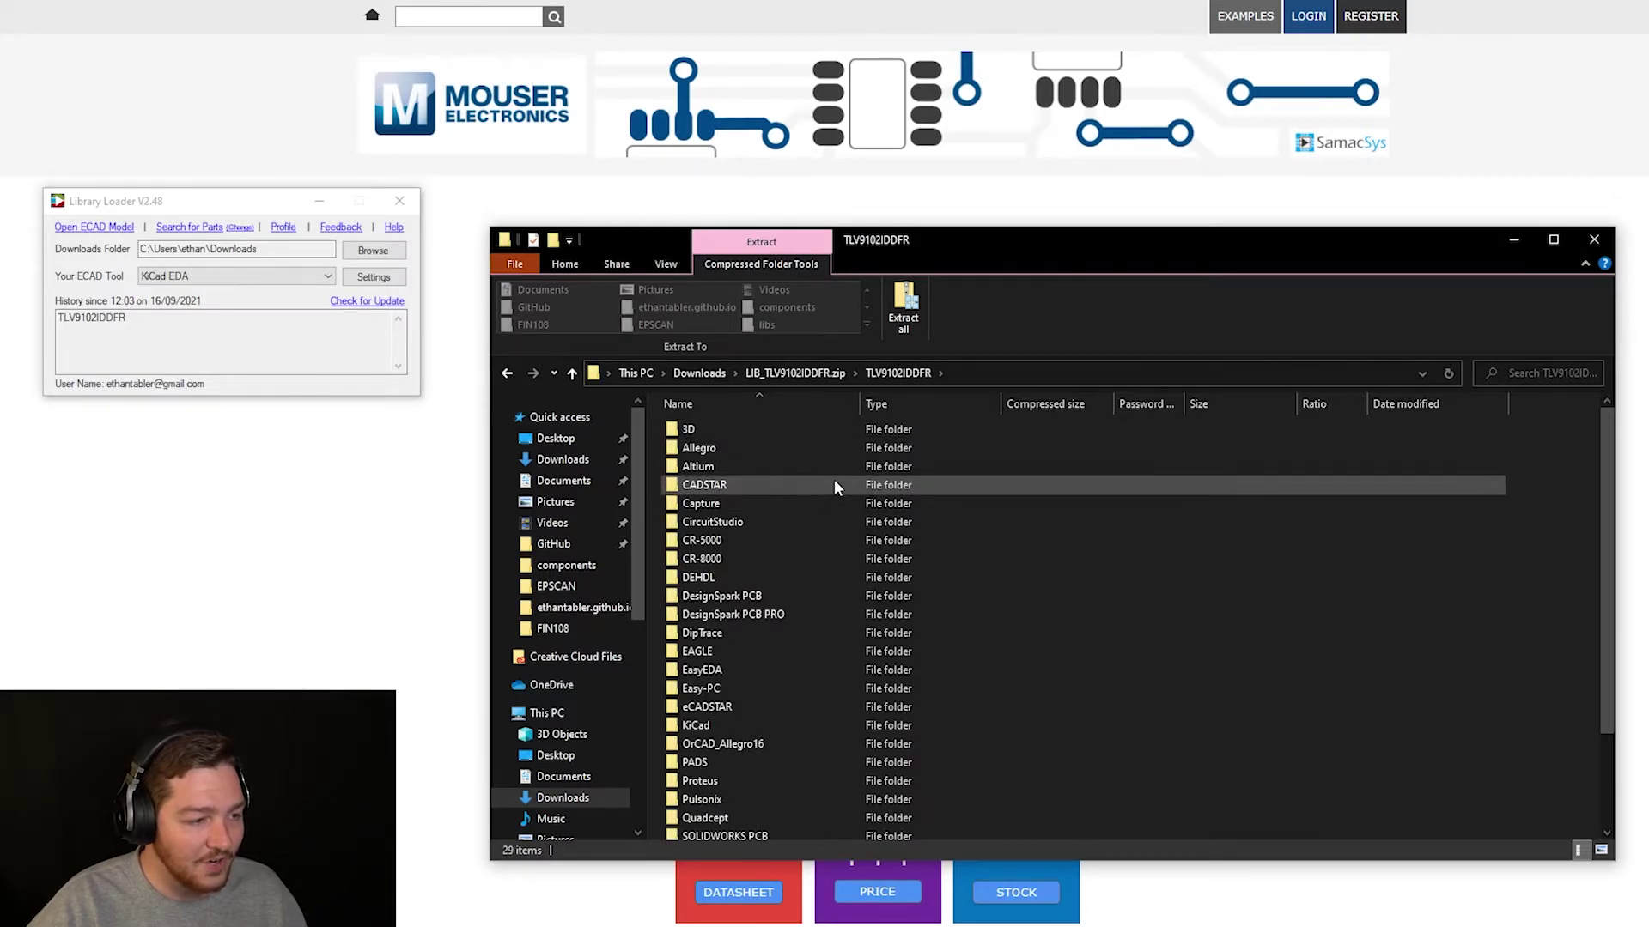
scroll(897, 443, down, 2)
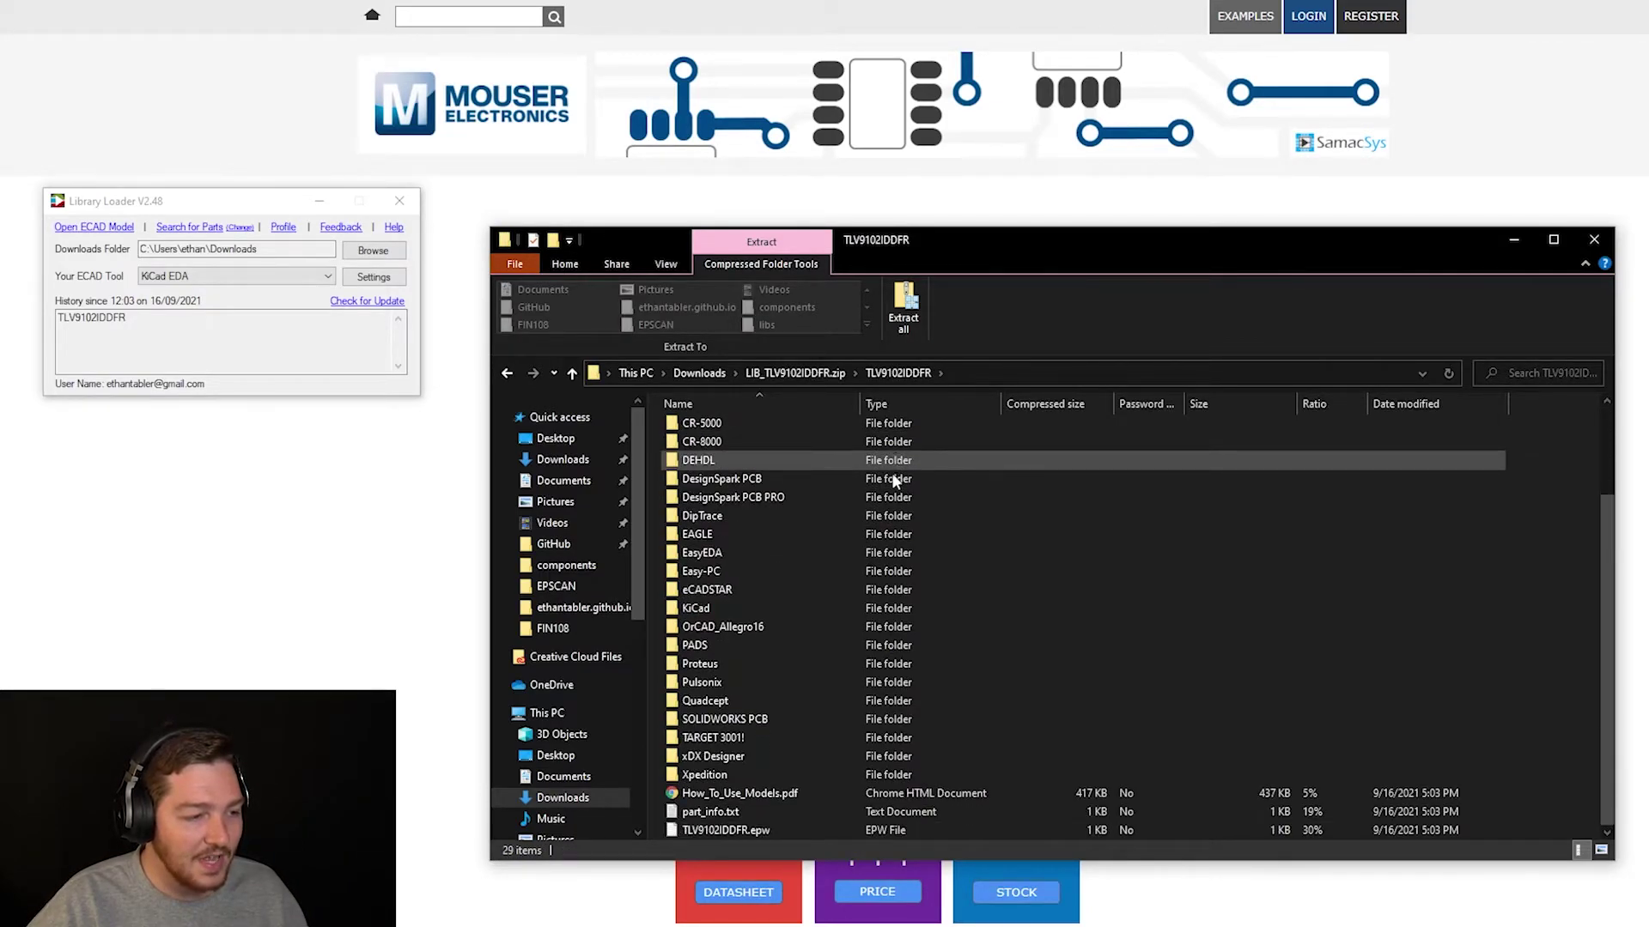
scroll(911, 766, up, 2)
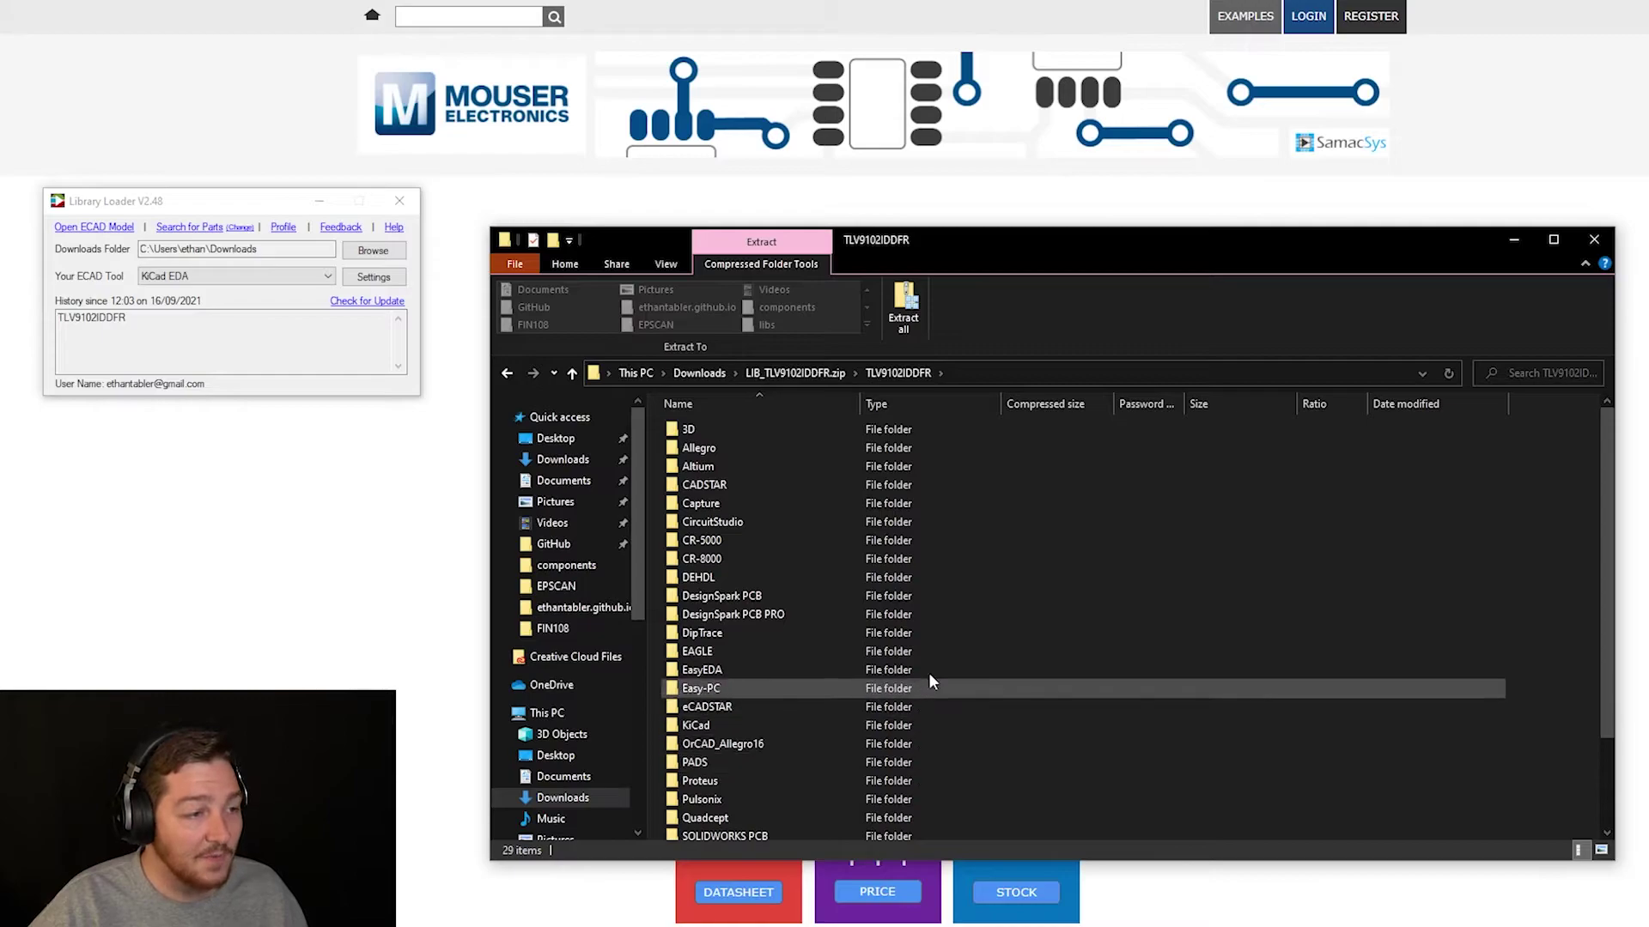
double_click(812, 726)
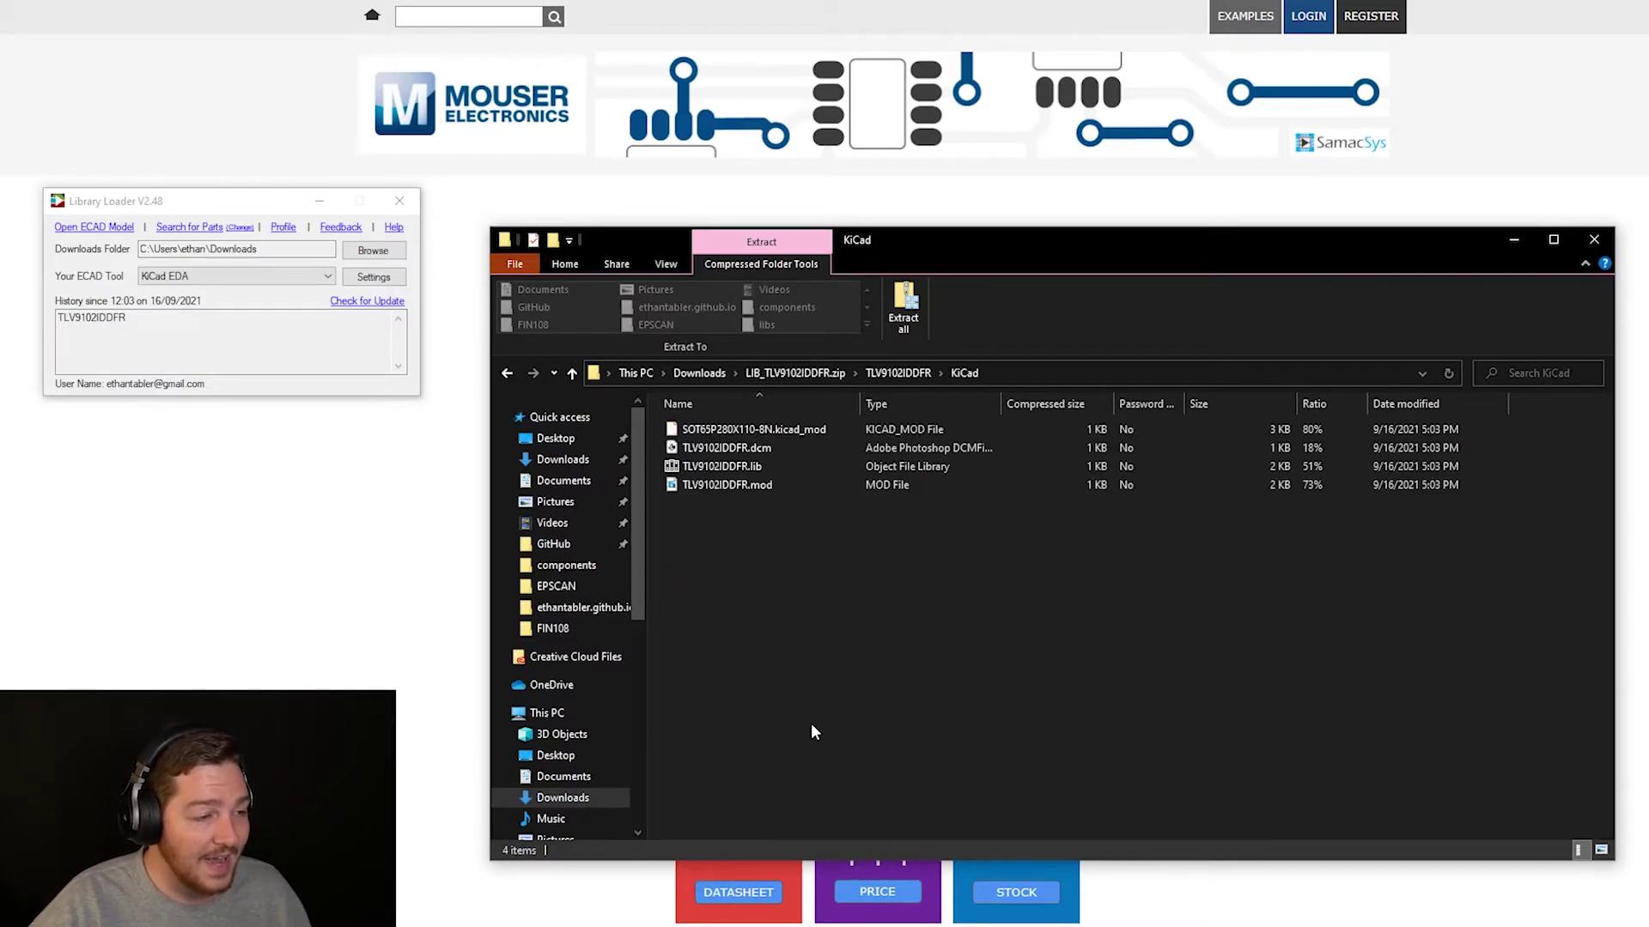
drag(1125, 651, 757, 422)
click(984, 602)
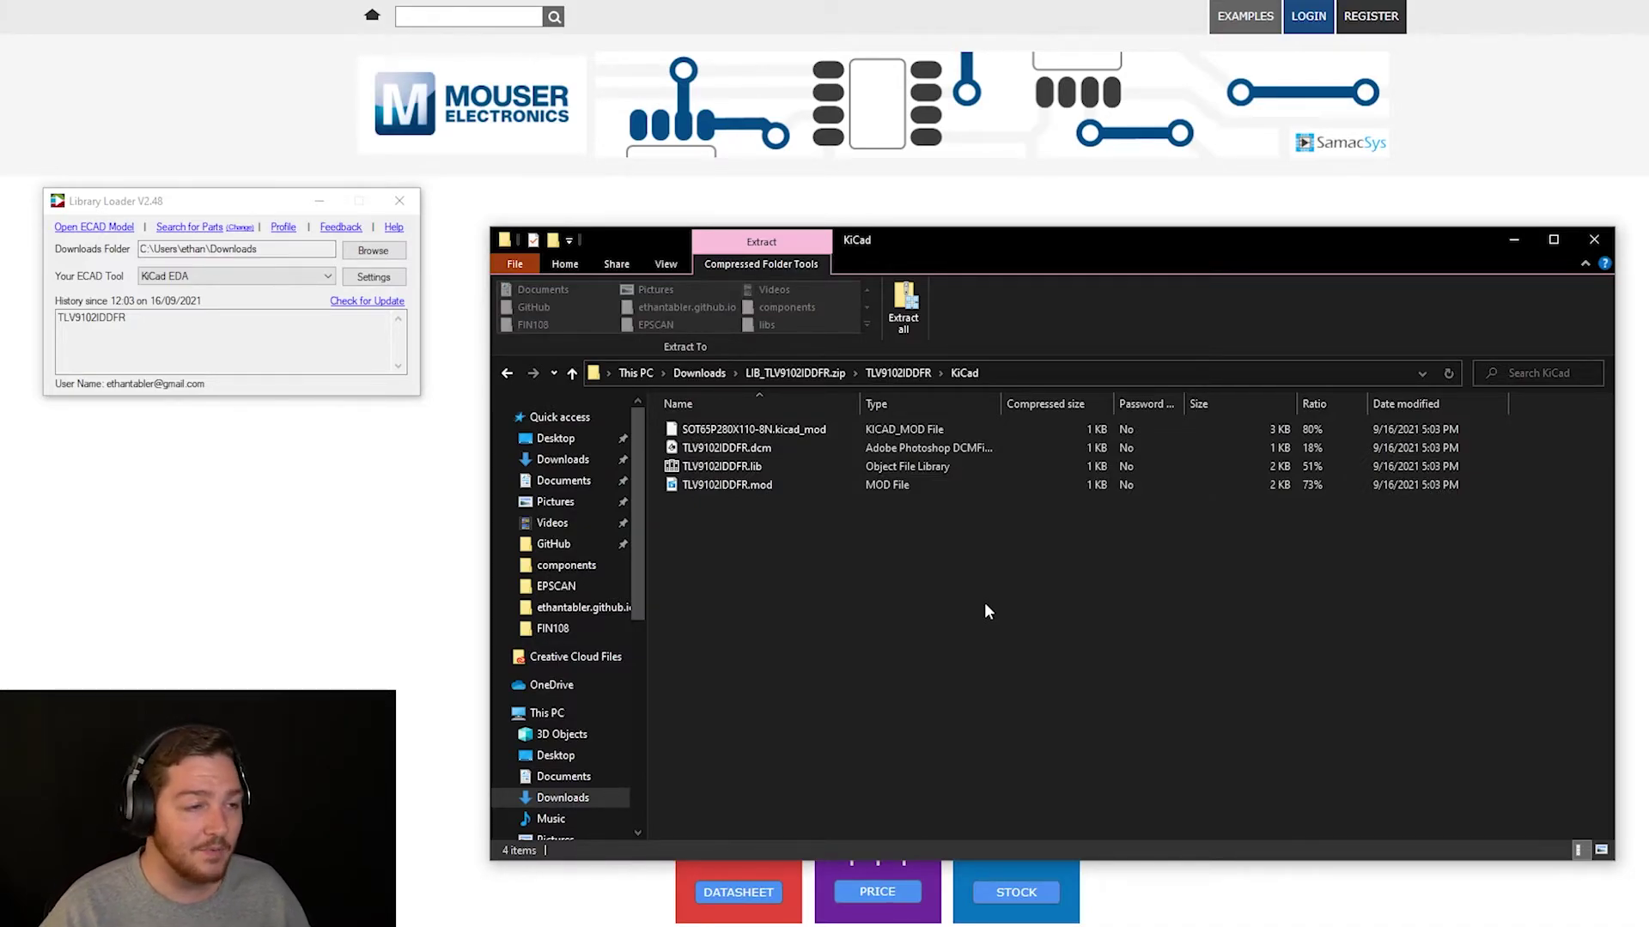
click(501, 373)
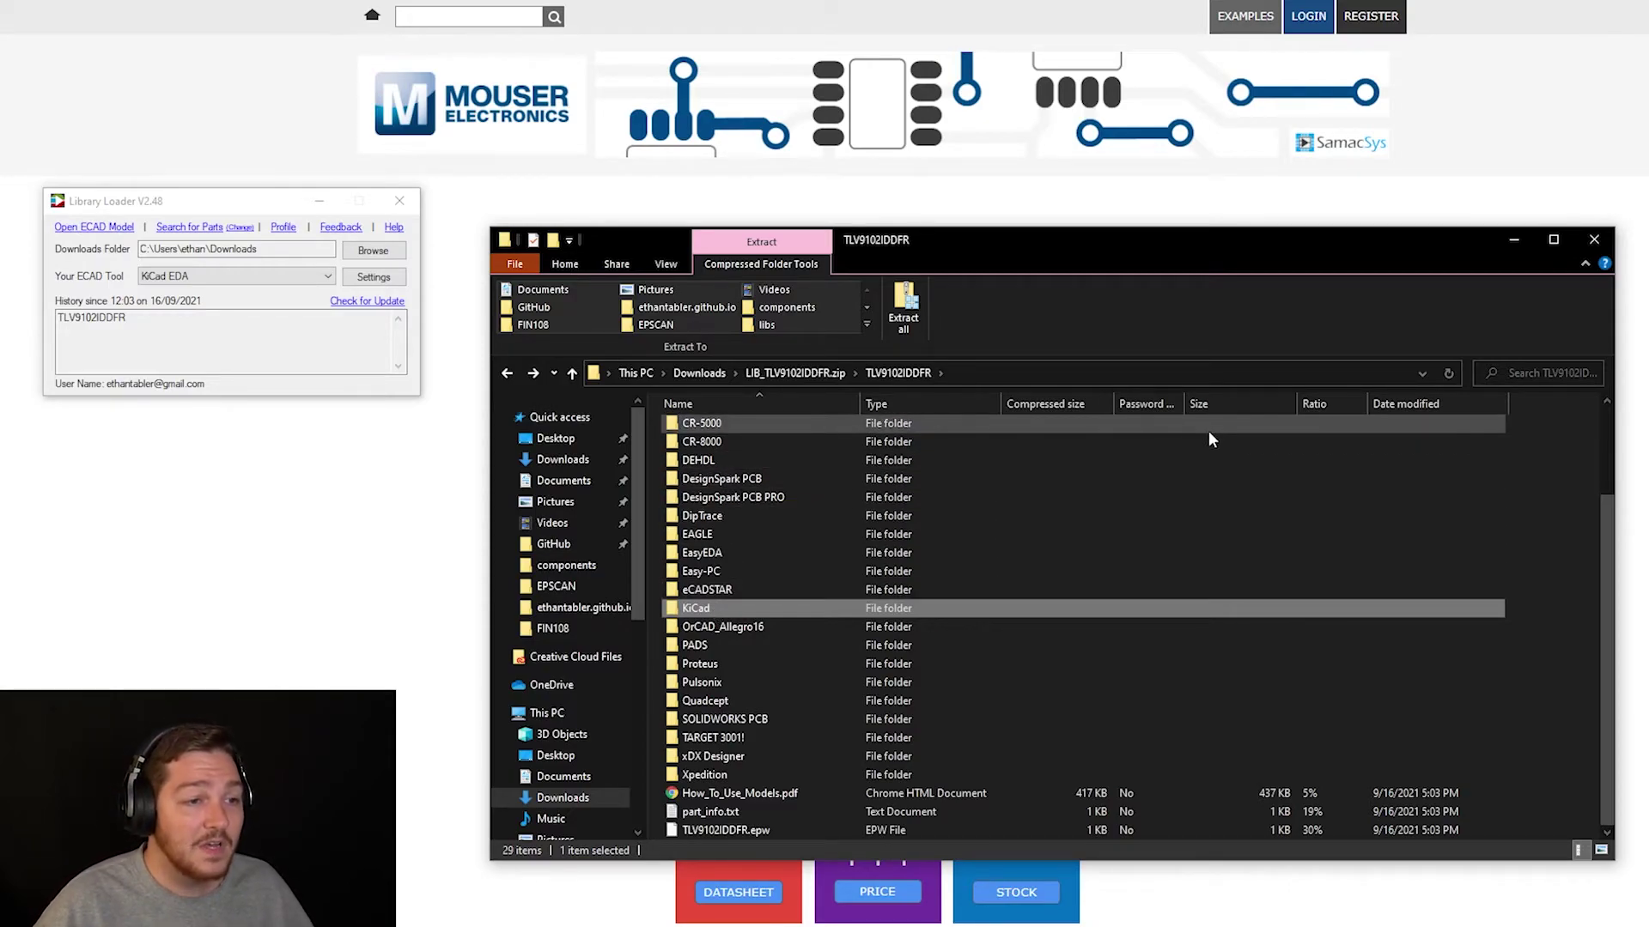
Step: Open the How_To_Use_Models.pdf guide from the TLV9102IDDFR download folder
drag(1208, 431, 1160, 765)
click(1587, 684)
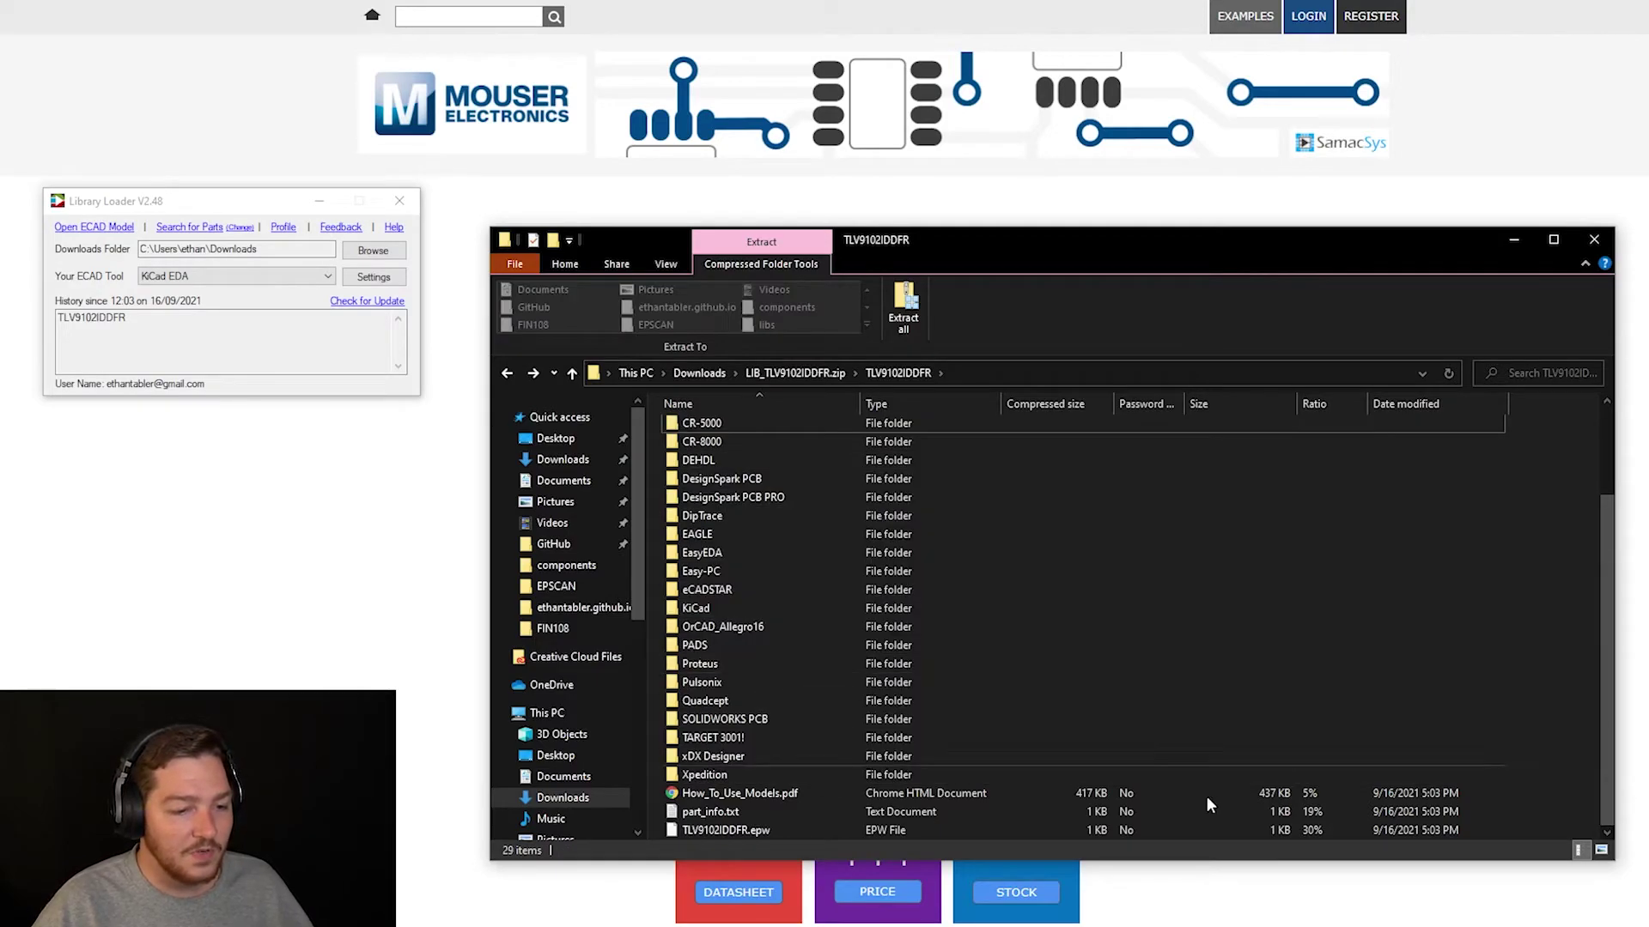
double_click(809, 793)
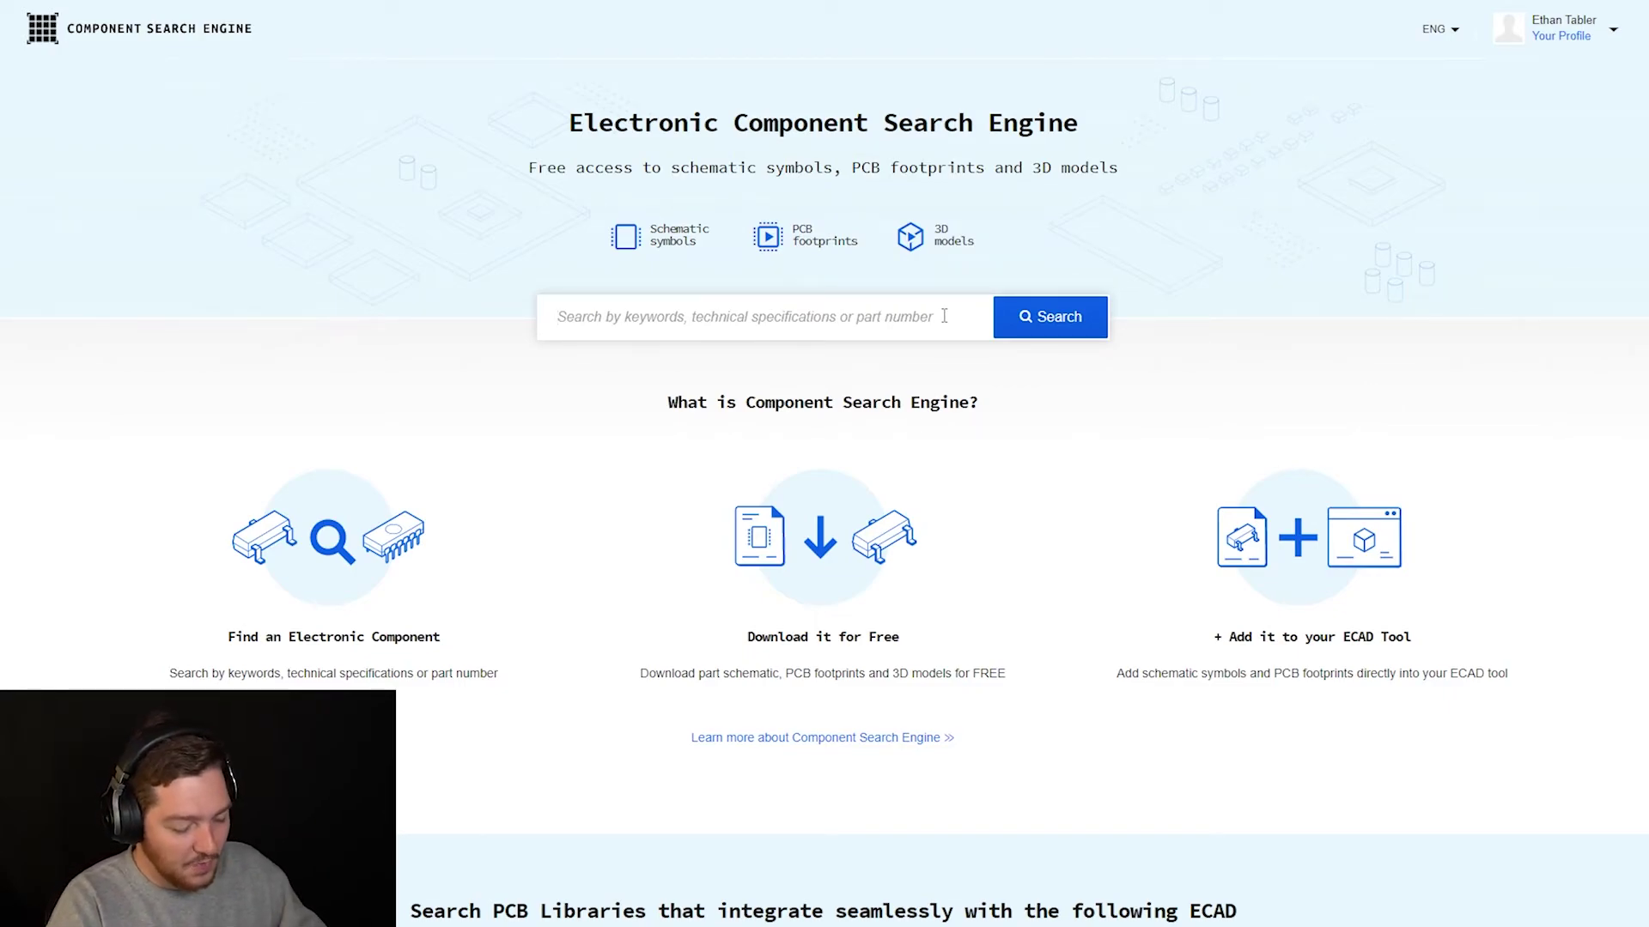
Step: Search for 'TLV' and open the build page for the first result, 35TLV680MKC12.5X13.5
text(TLV)
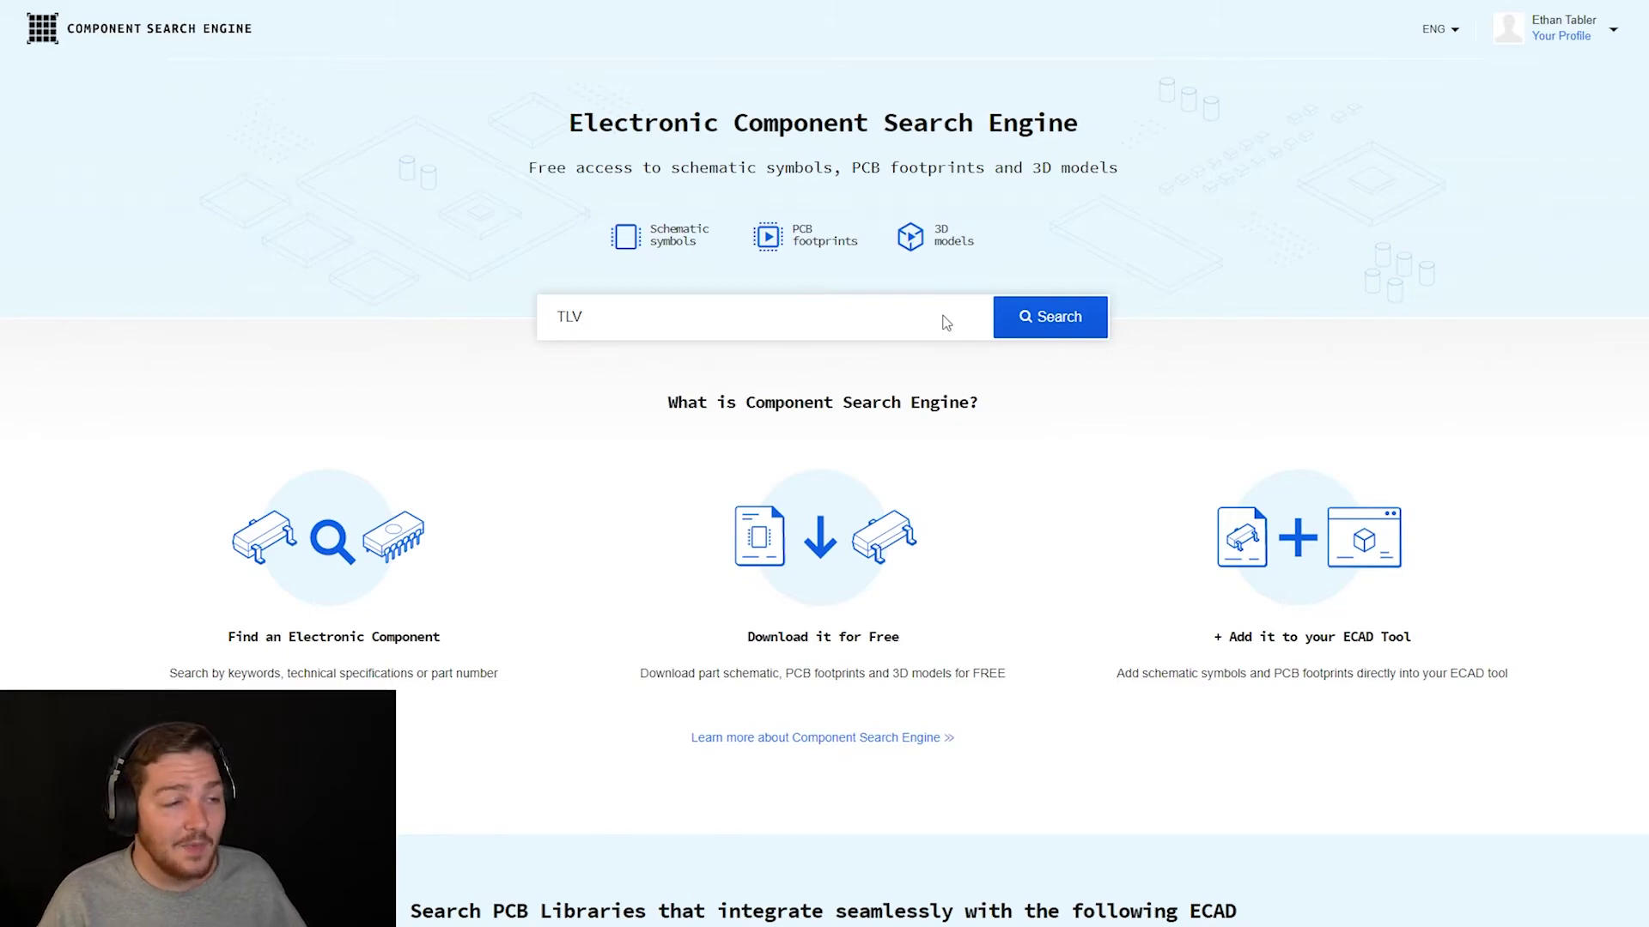
key(Return)
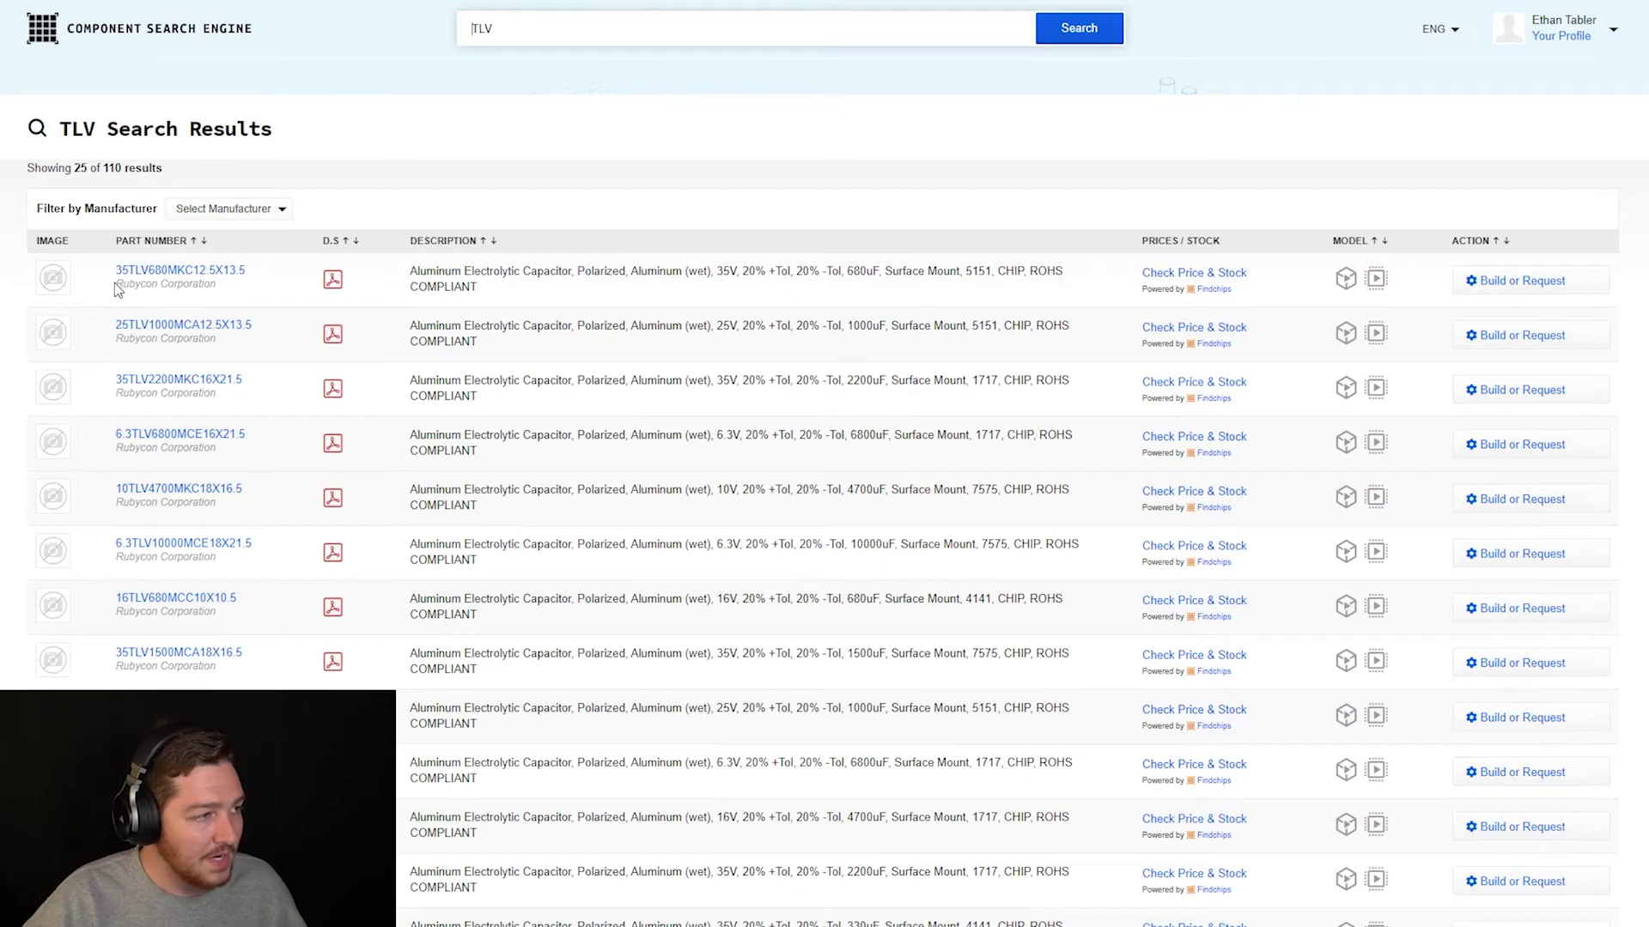
drag(115, 281, 249, 273)
click(187, 299)
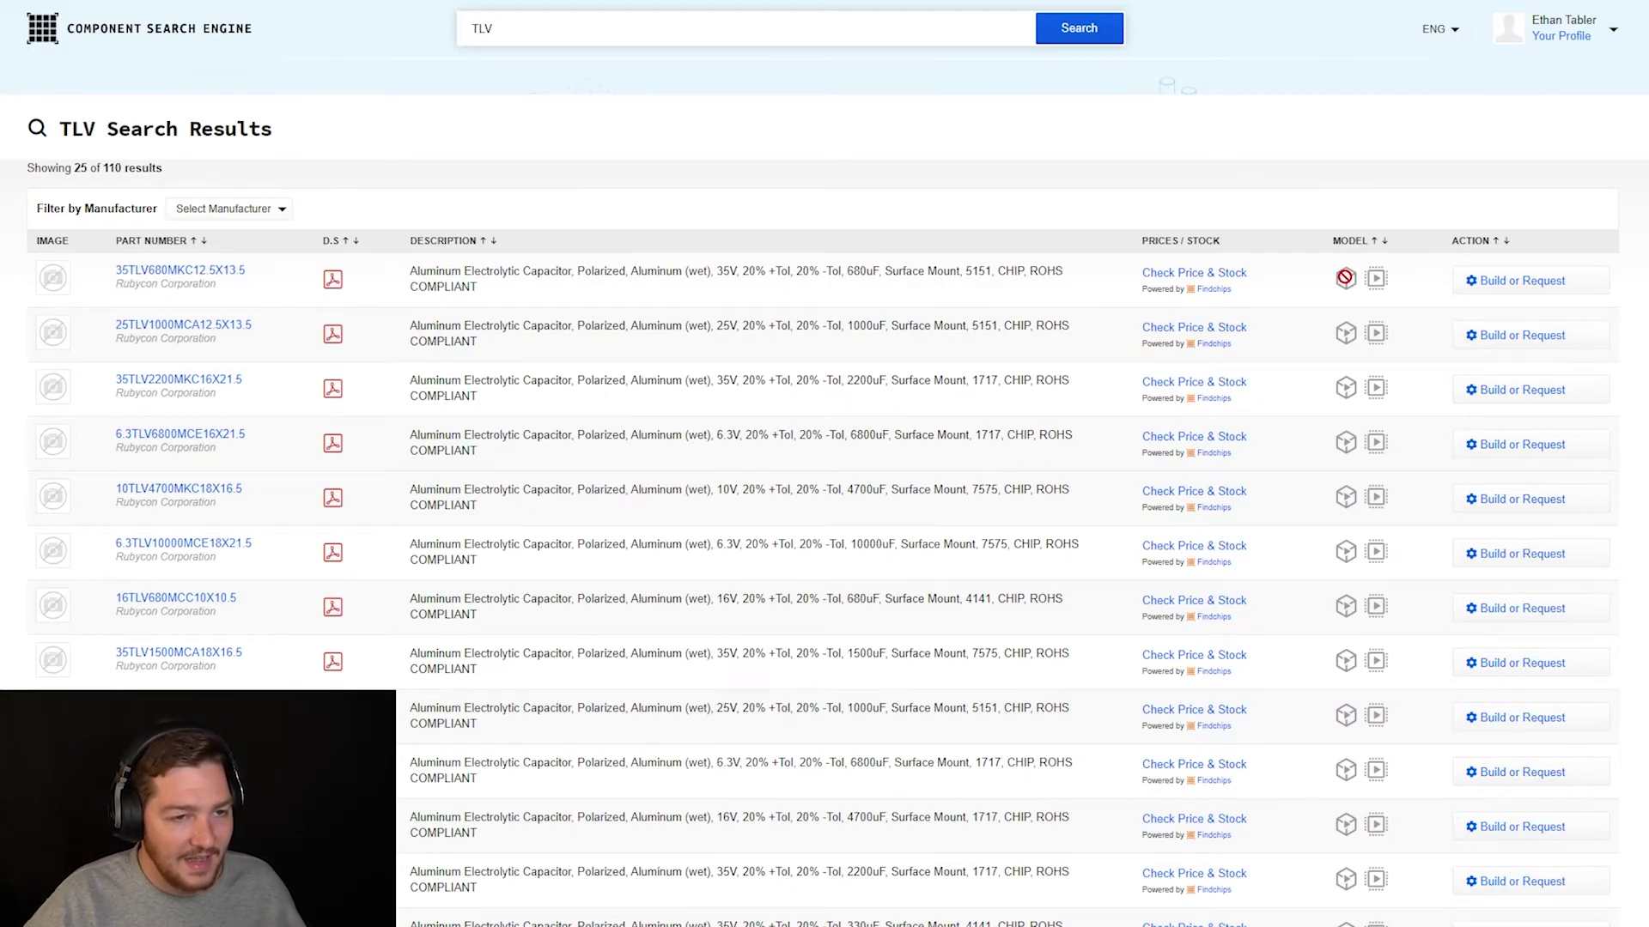
click(1374, 279)
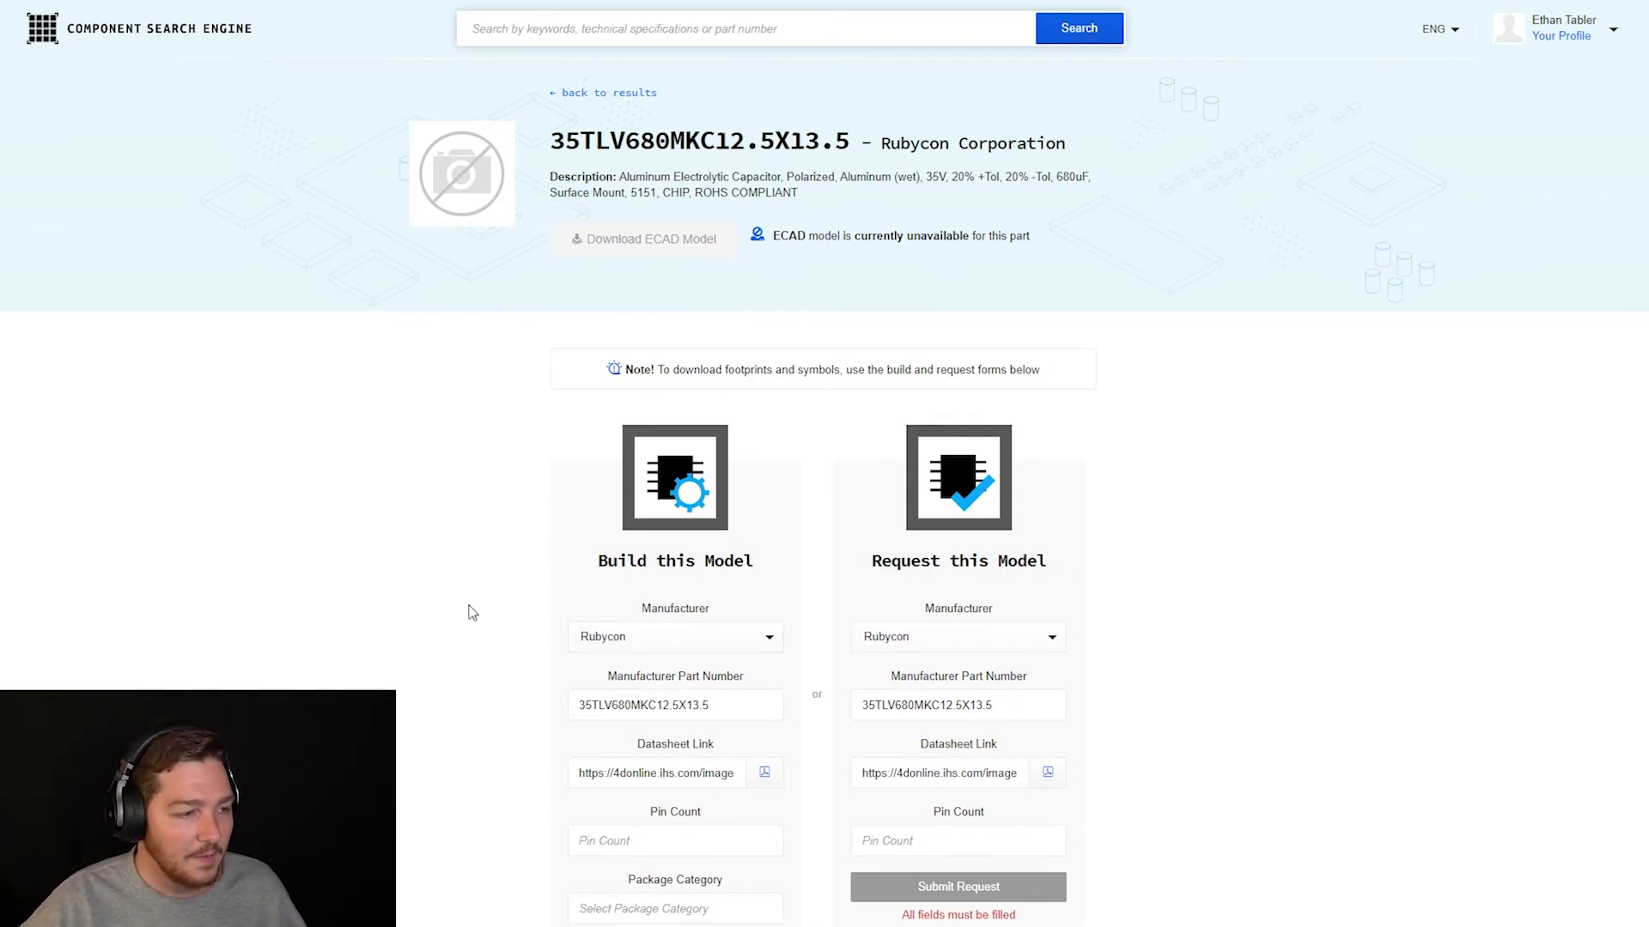
Step: Enter Pin Count 2, choose Package Category Capacitor Al Electrolytic, and launch the Build Wizard
scroll(443, 611, down, 1)
scroll(443, 611, down, 1)
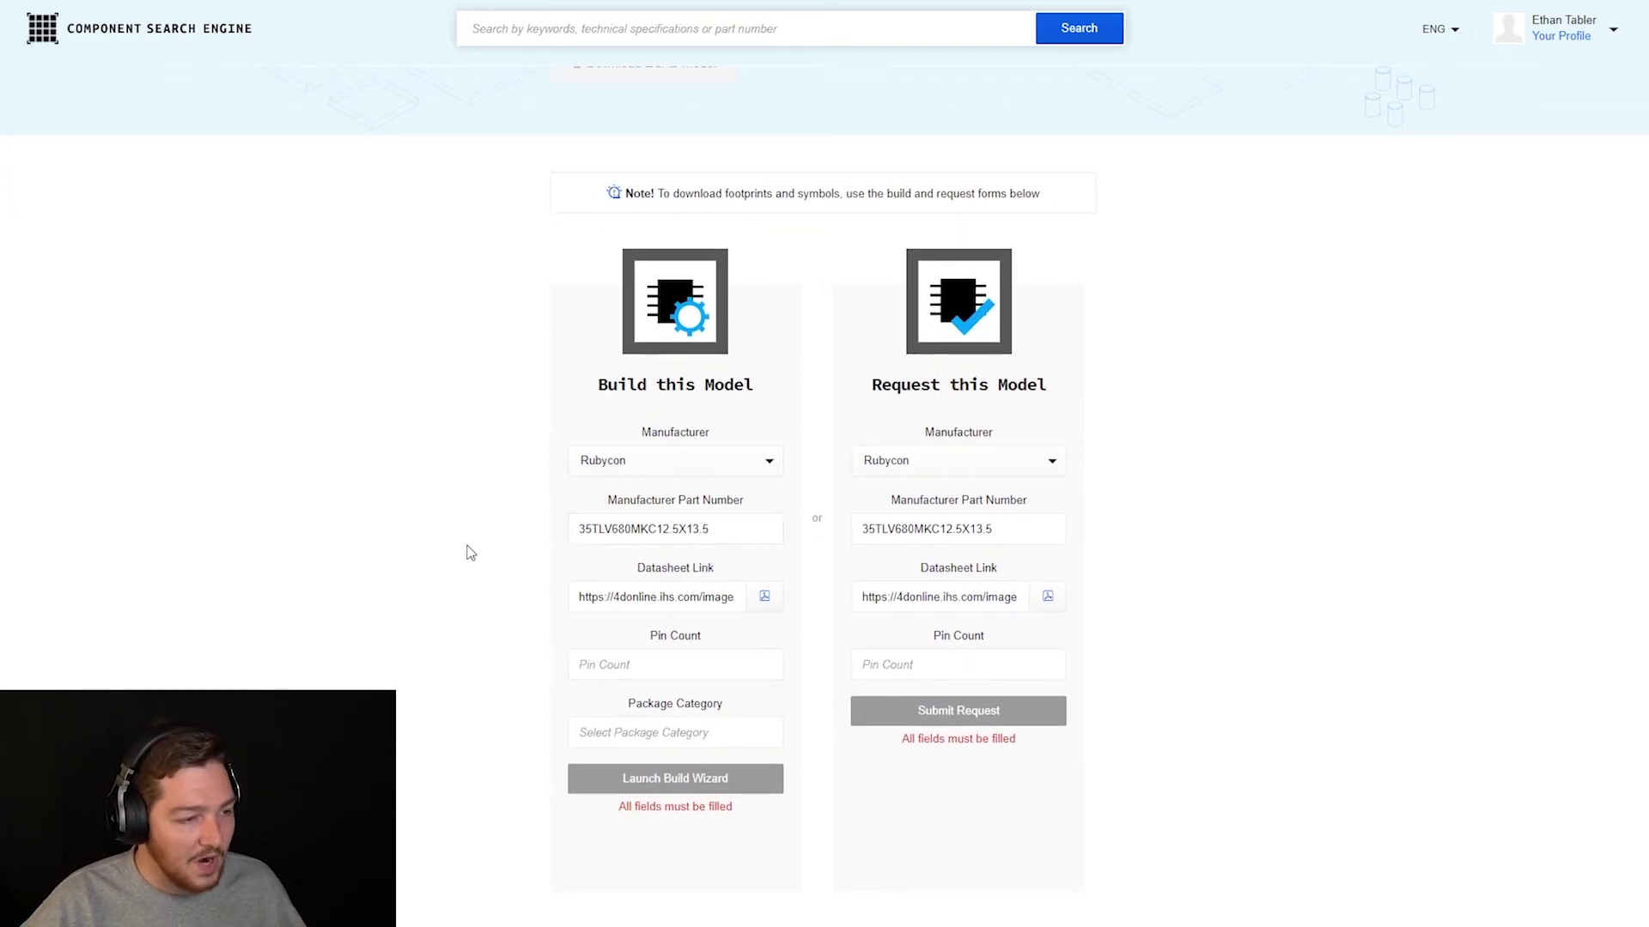
click(624, 671)
text(2)
click(665, 736)
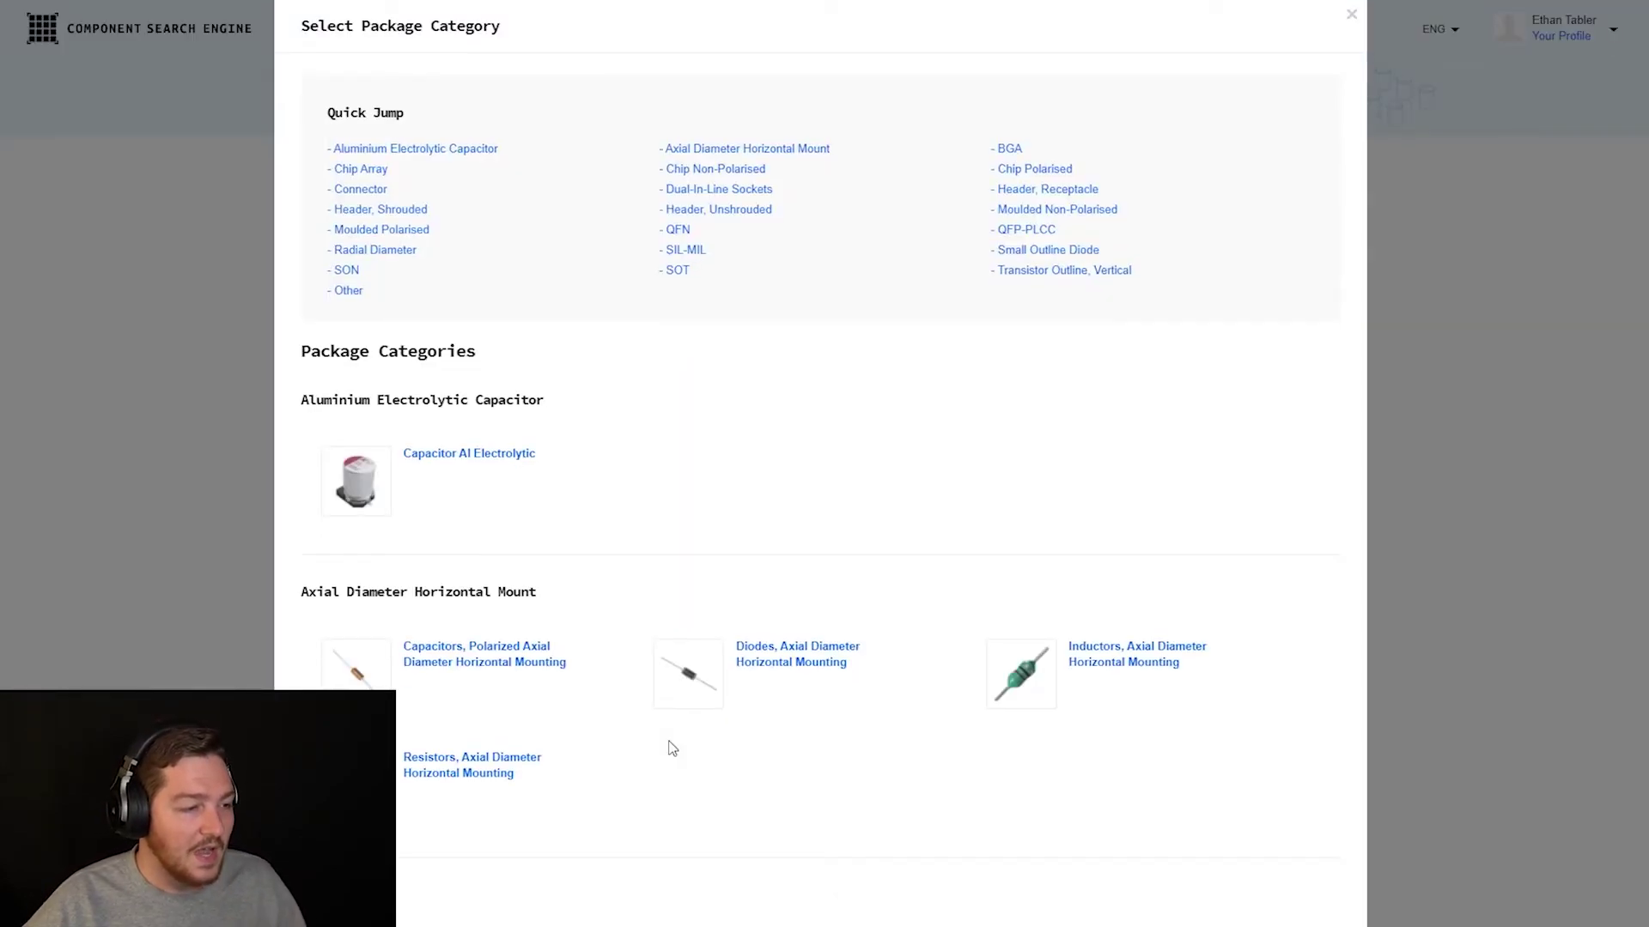
click(498, 461)
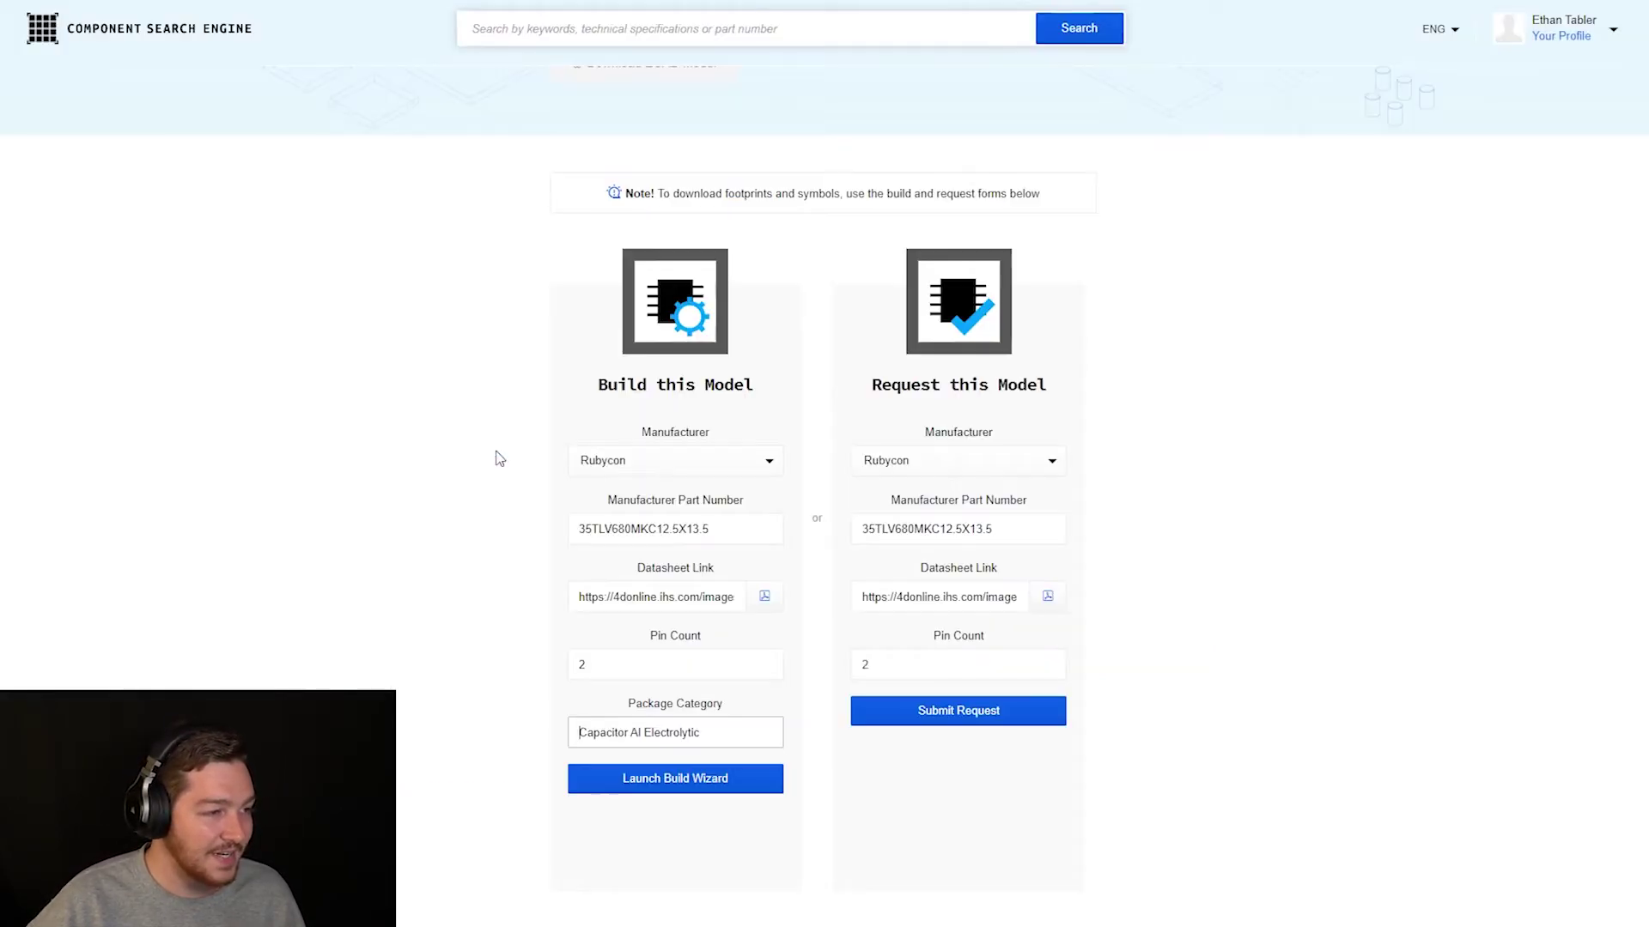
click(727, 783)
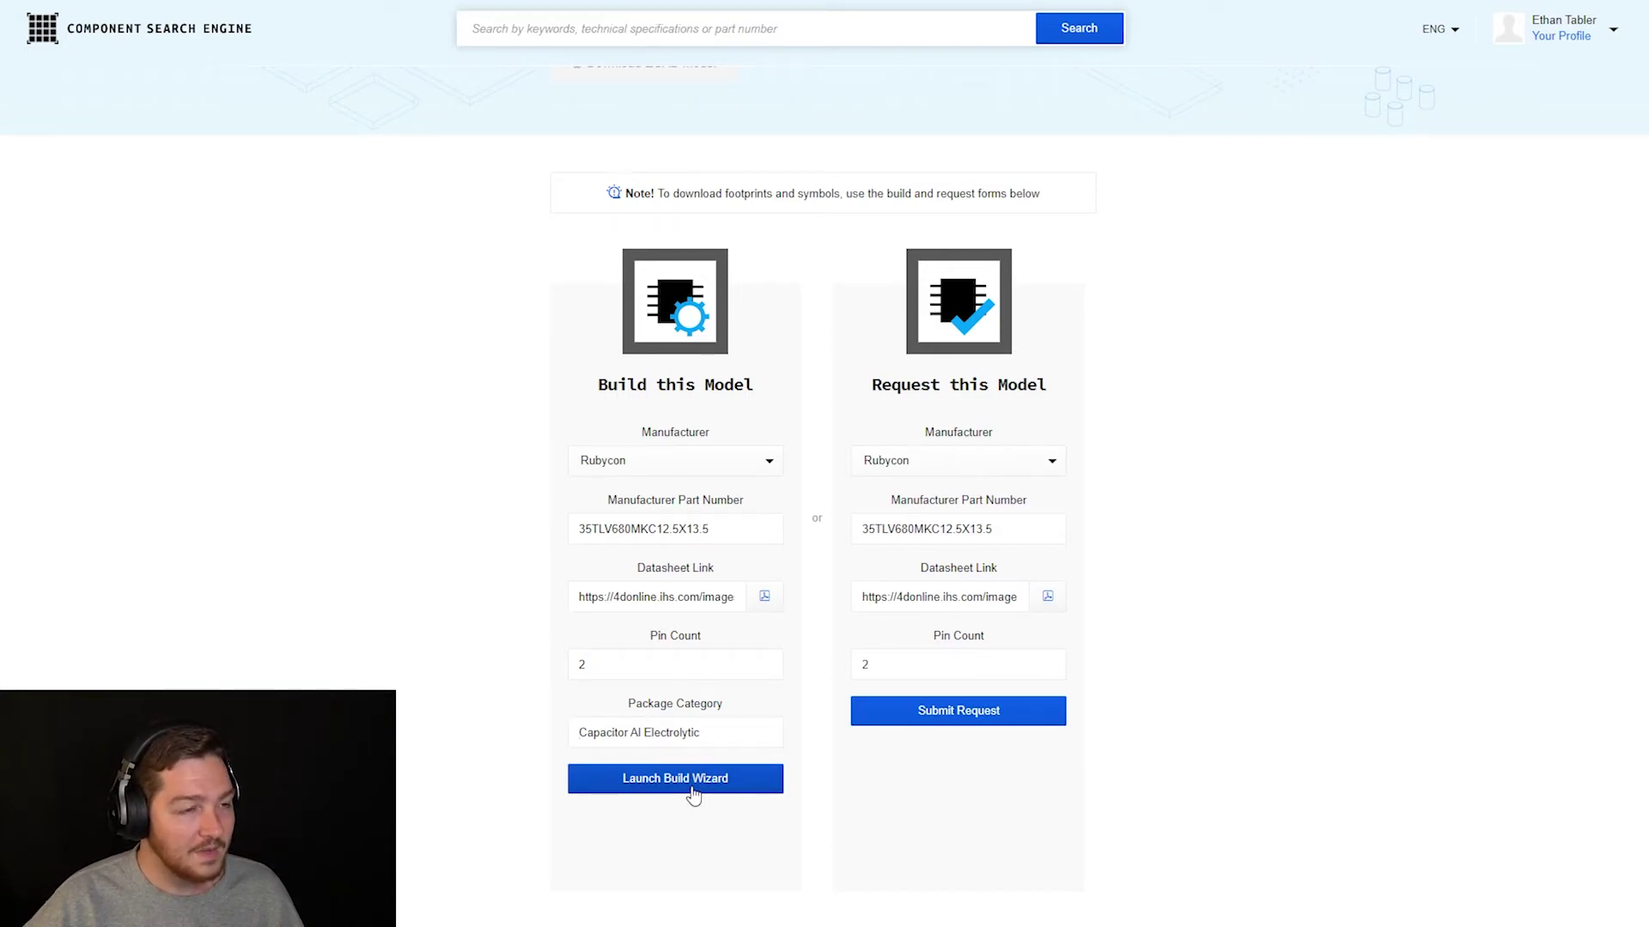
Step: Start the build wizard, then launch KiCad from the Windows search with 'ki'
click(694, 795)
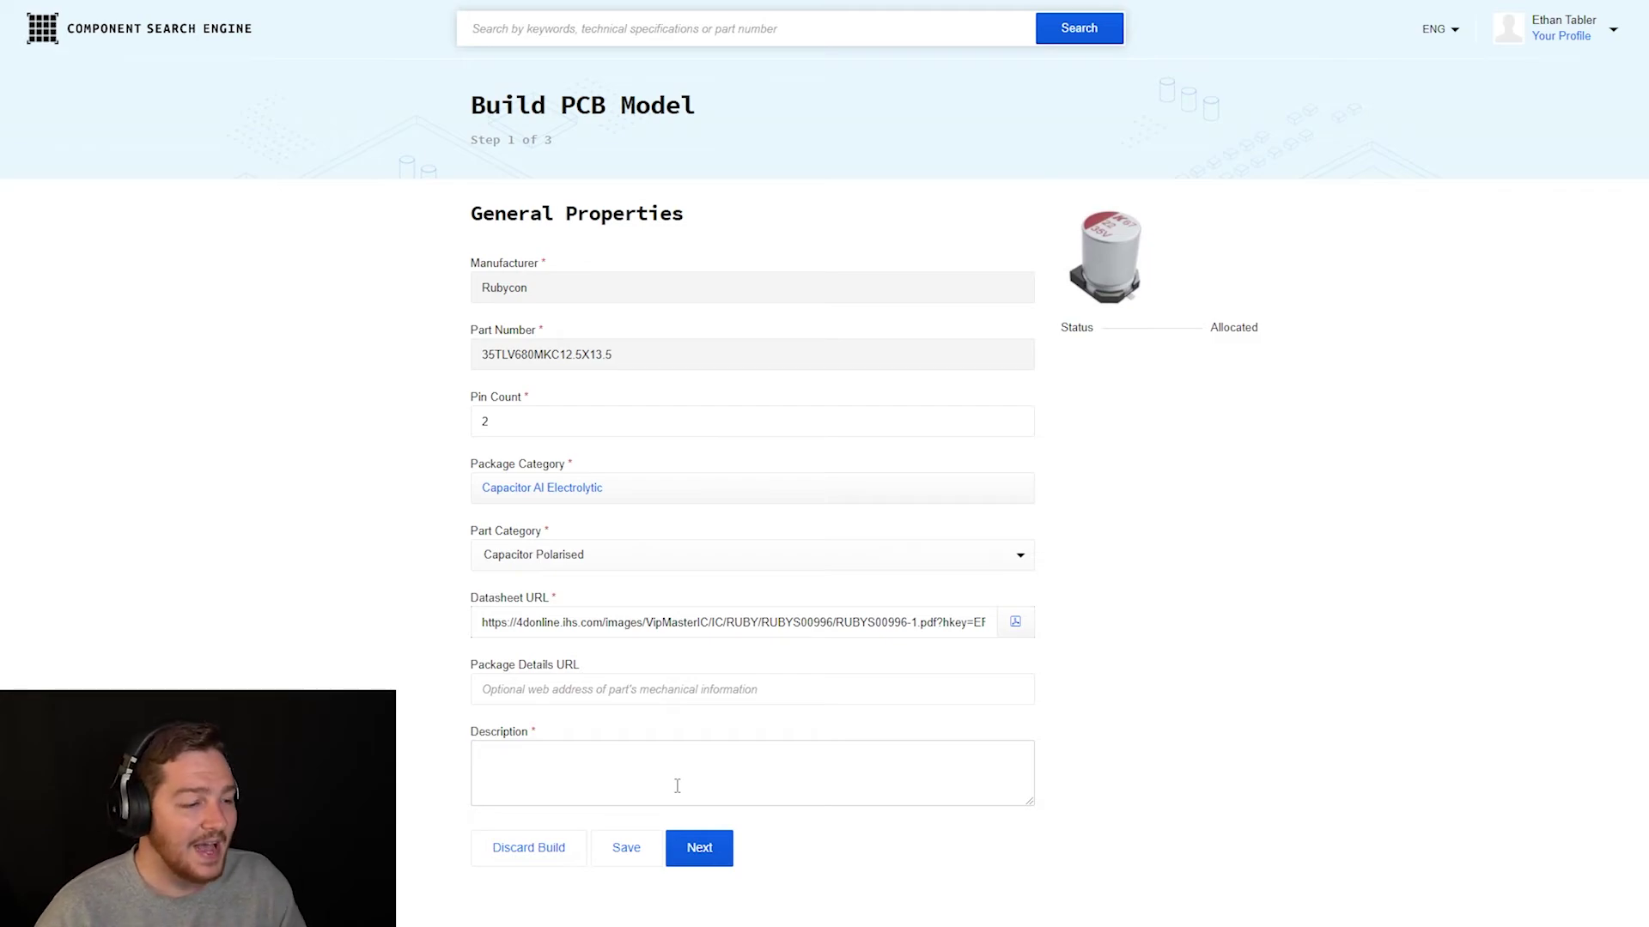
key(super)
text(ki)
key(Return)
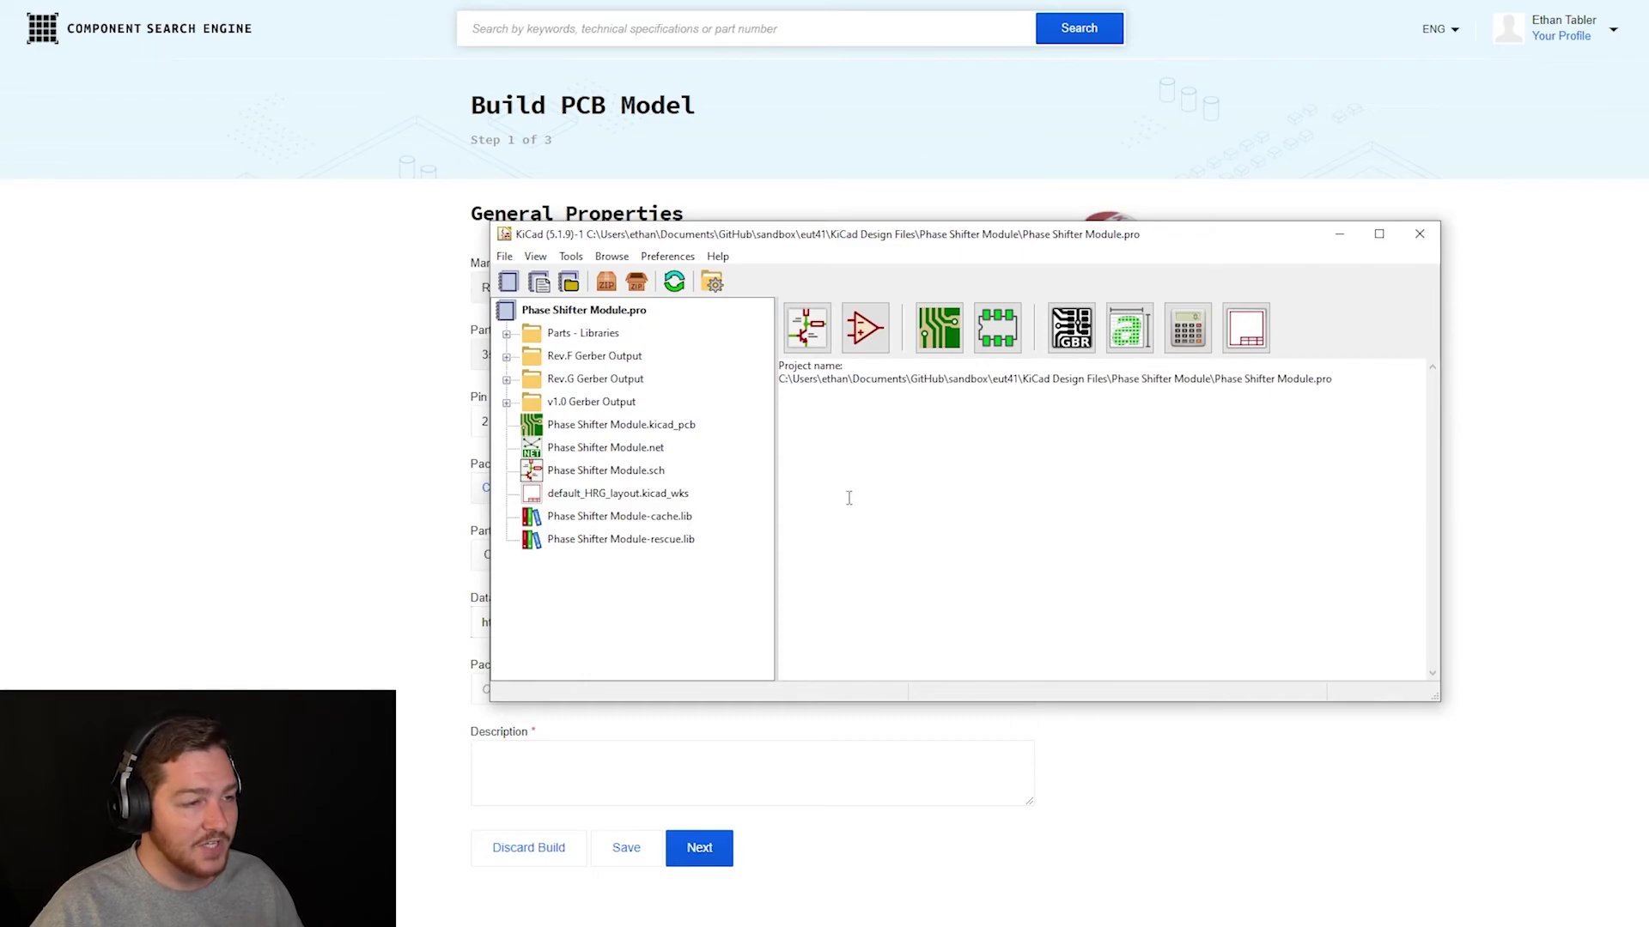
click(674, 257)
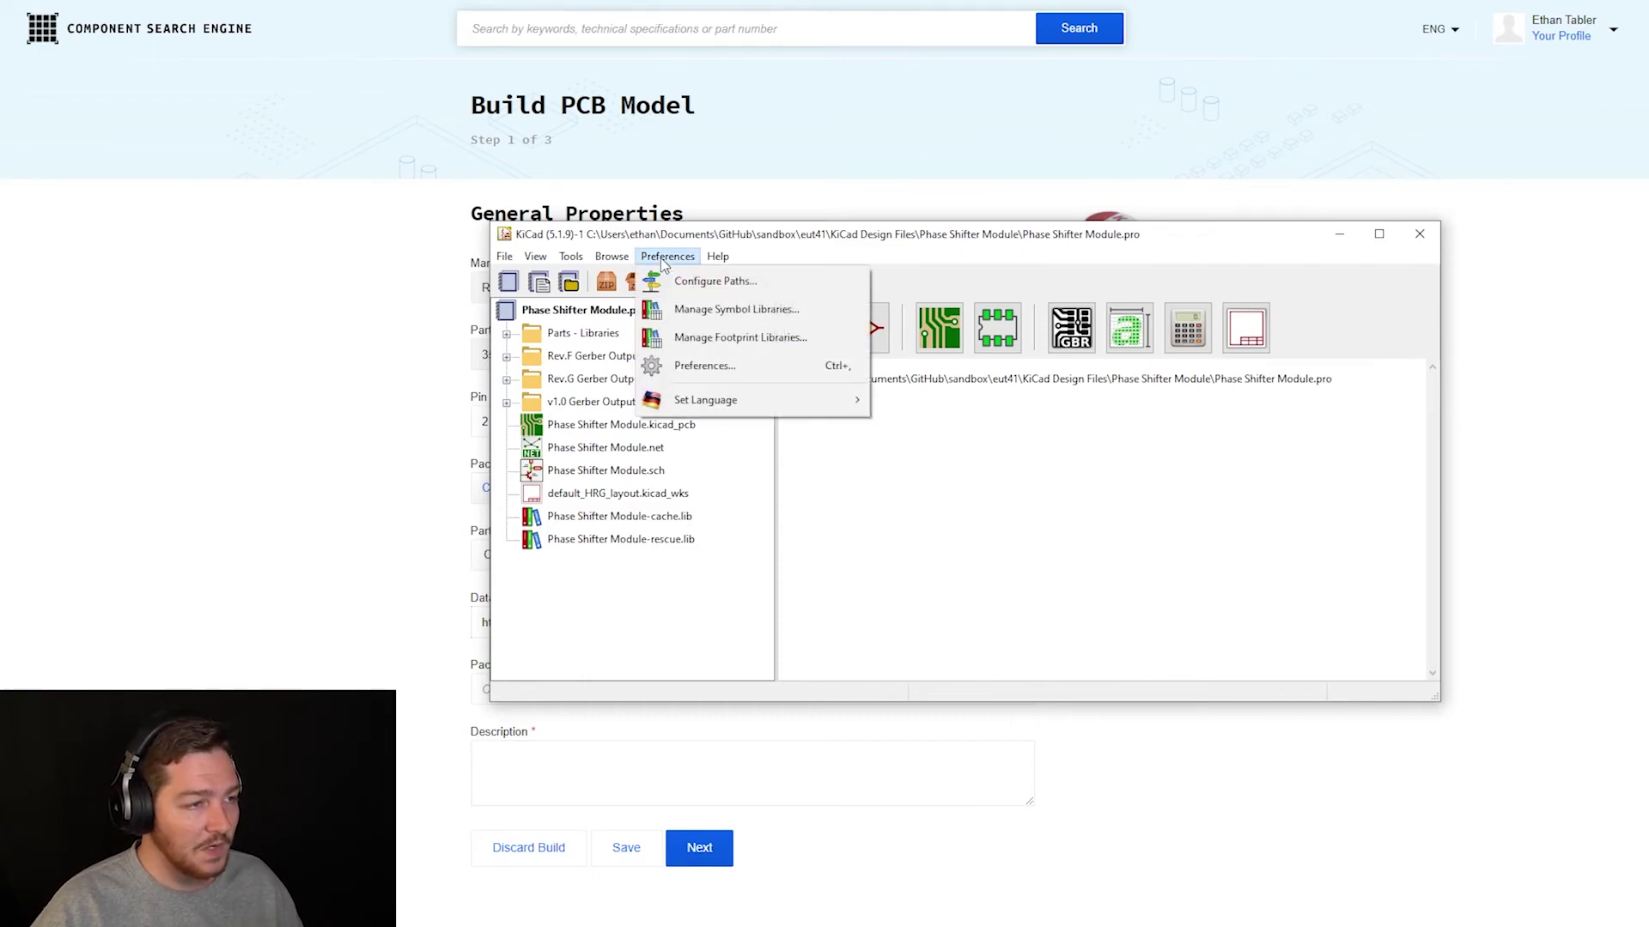
click(775, 315)
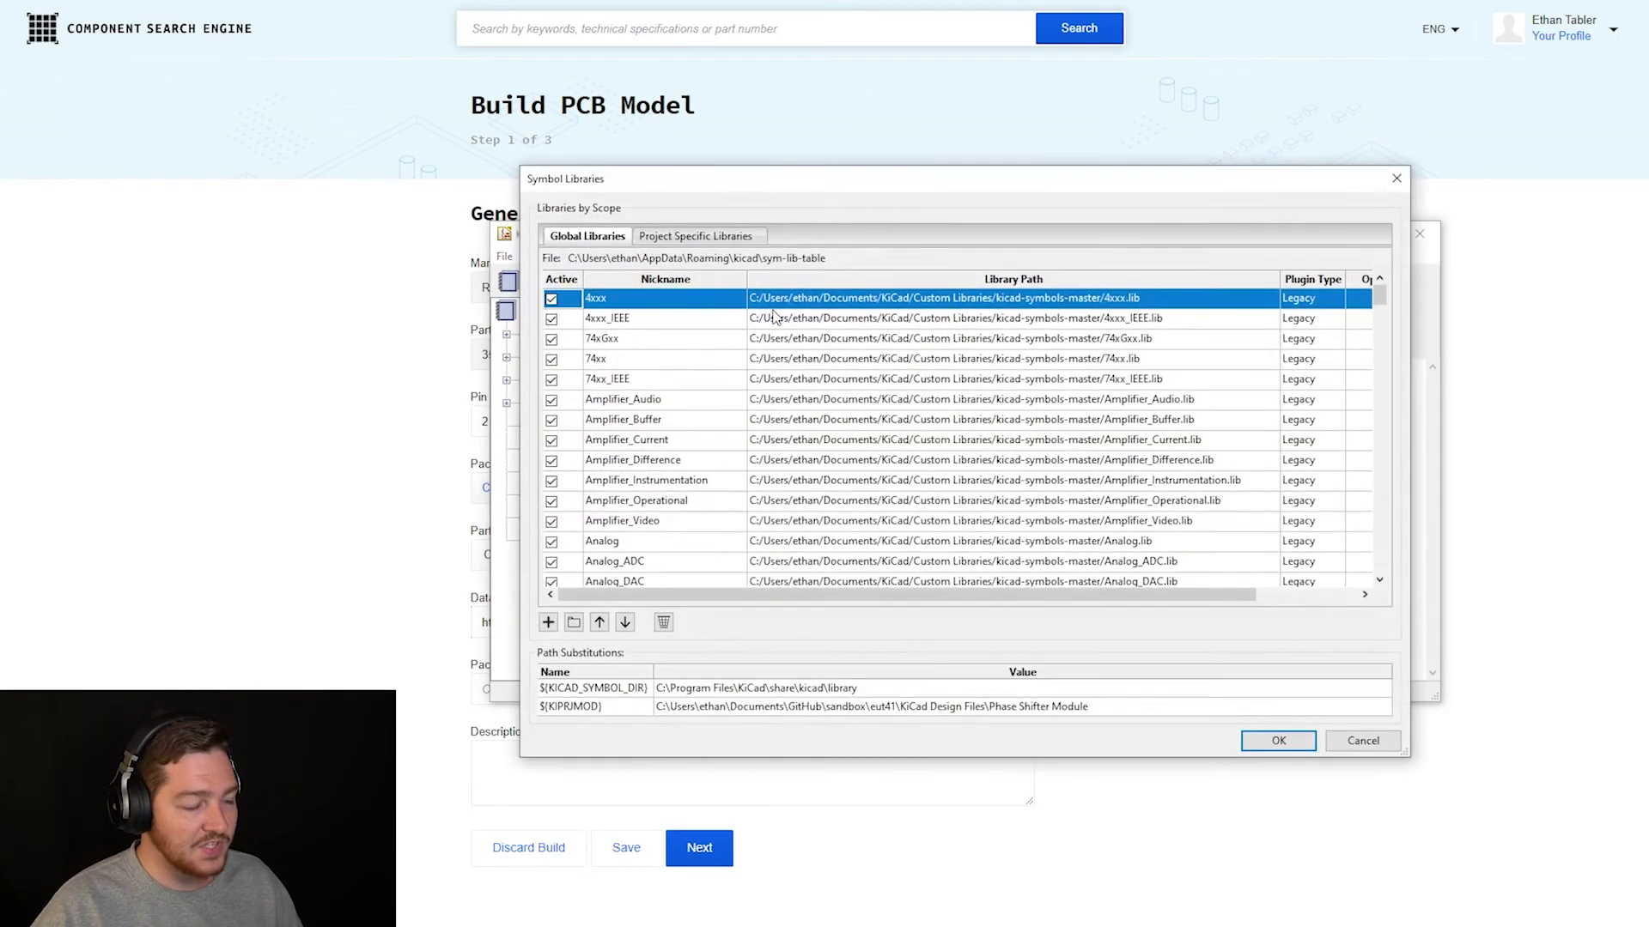
click(737, 240)
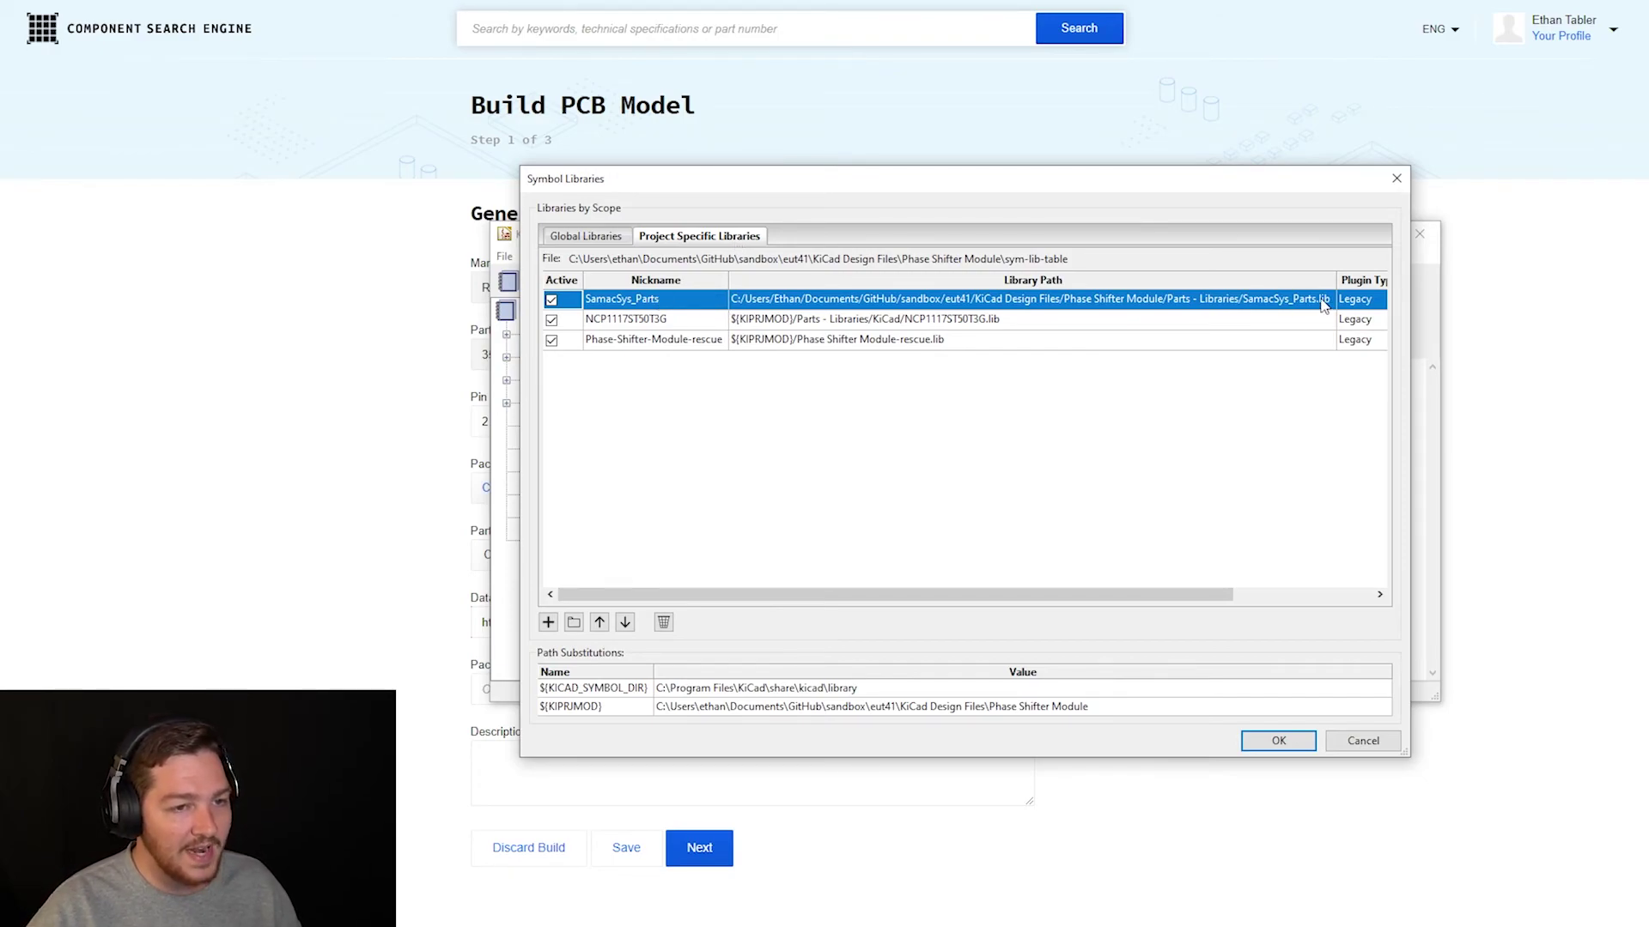
click(1378, 739)
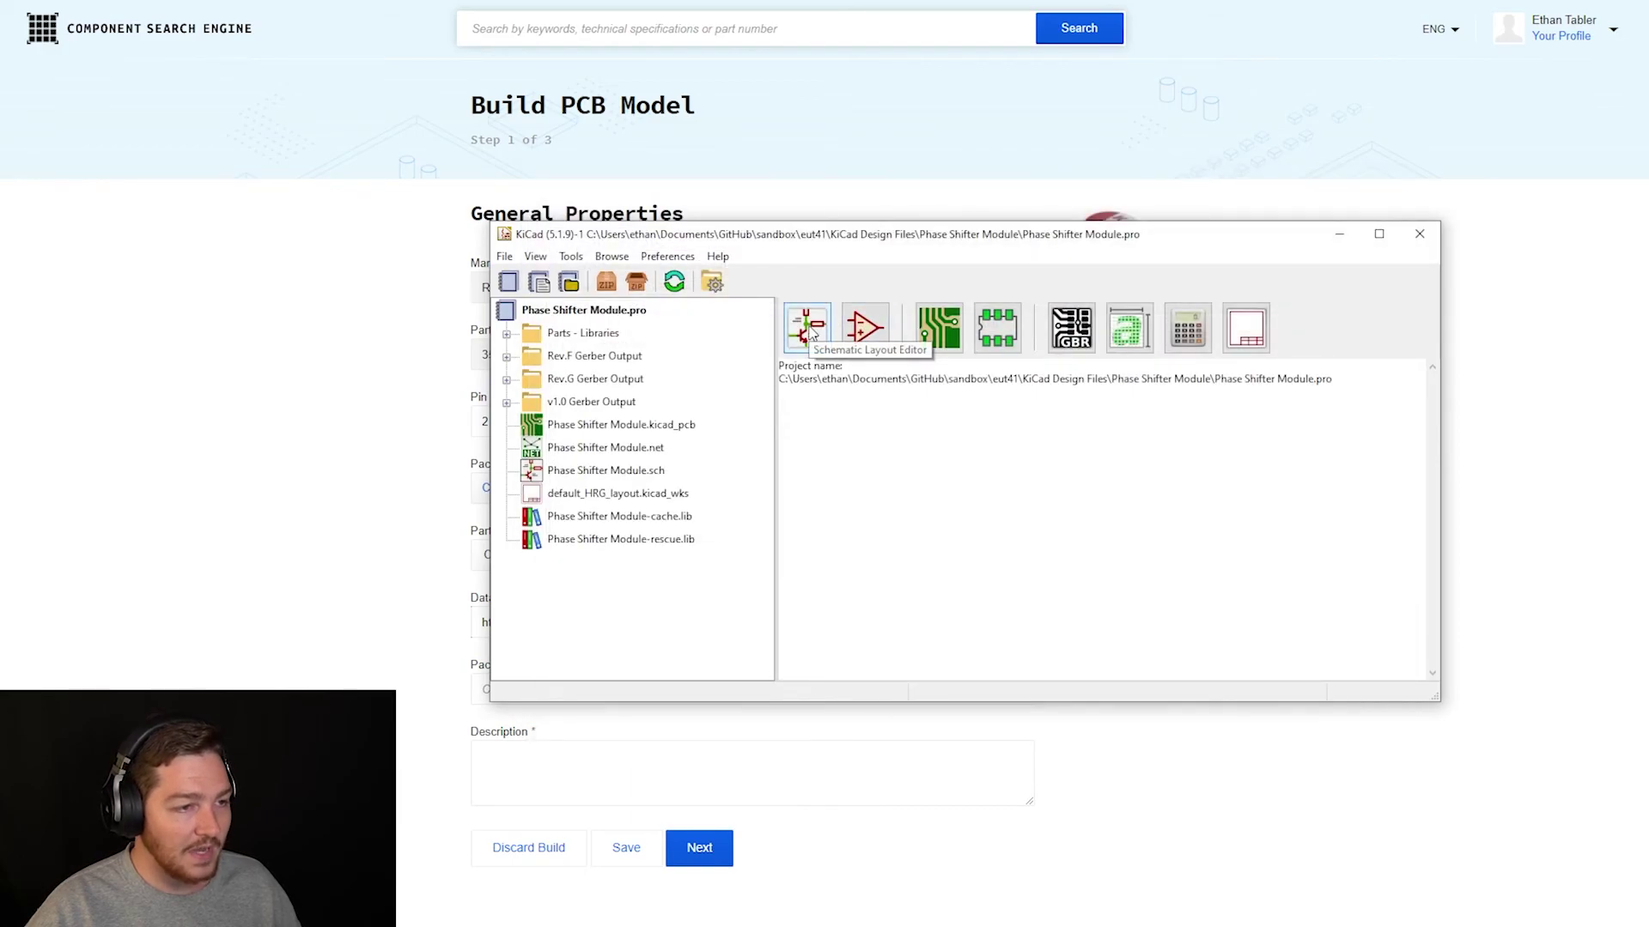
Step: In the Symbol Editor, expand SamacSys_Parts and load the TLV9102IDDFR symbol
click(865, 330)
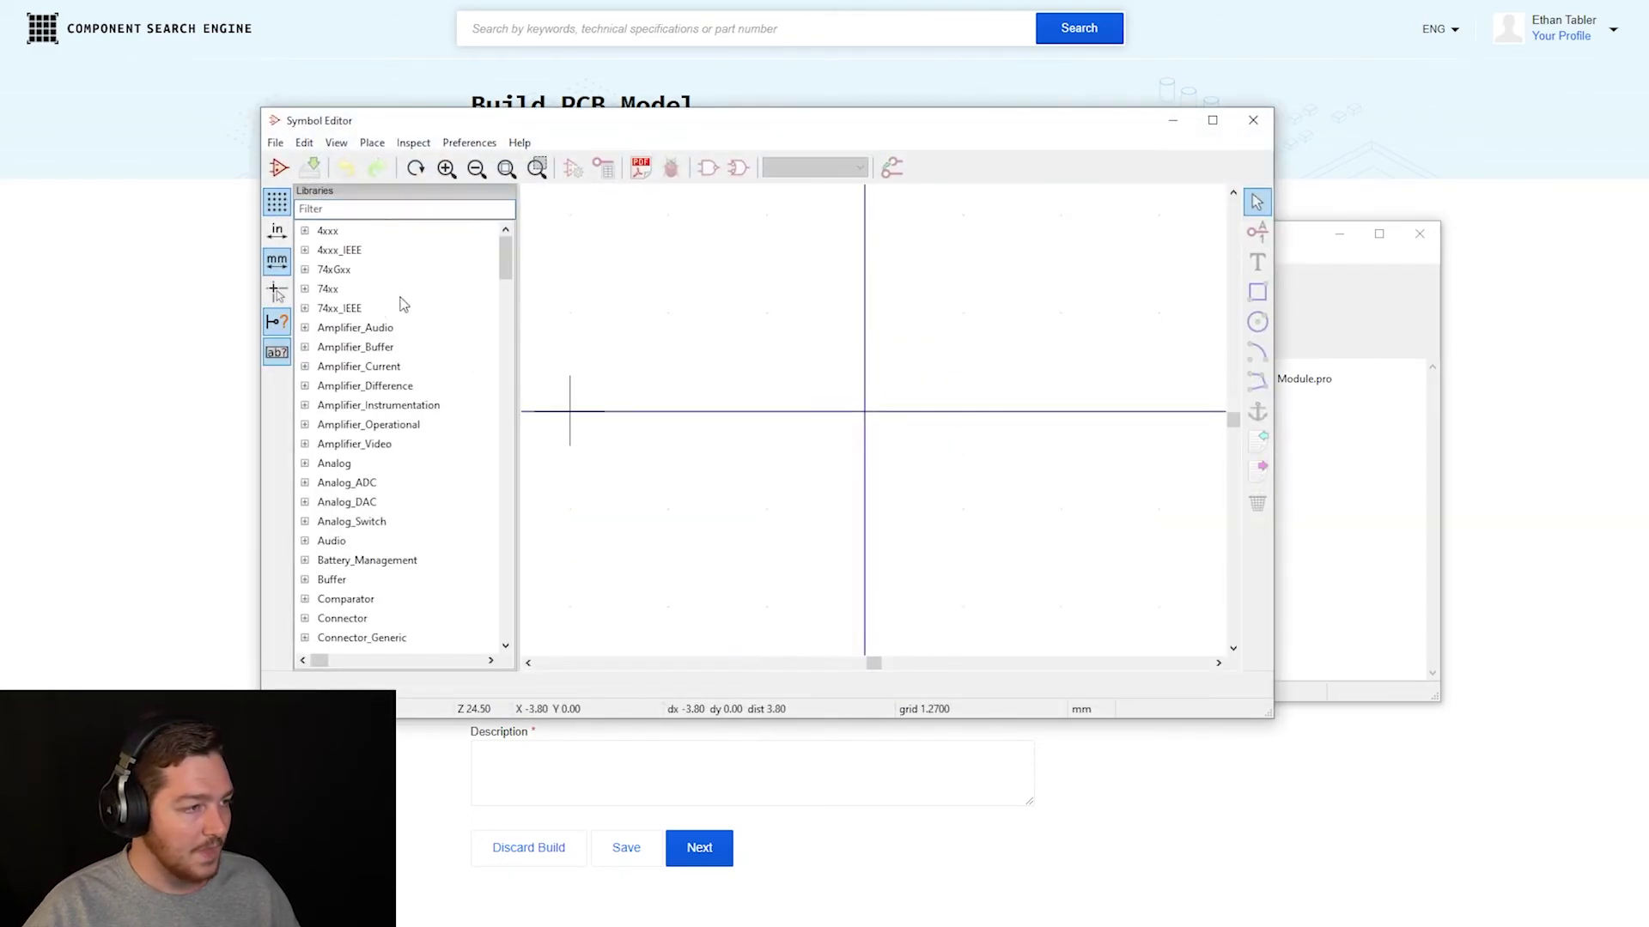
drag(503, 241, 517, 573)
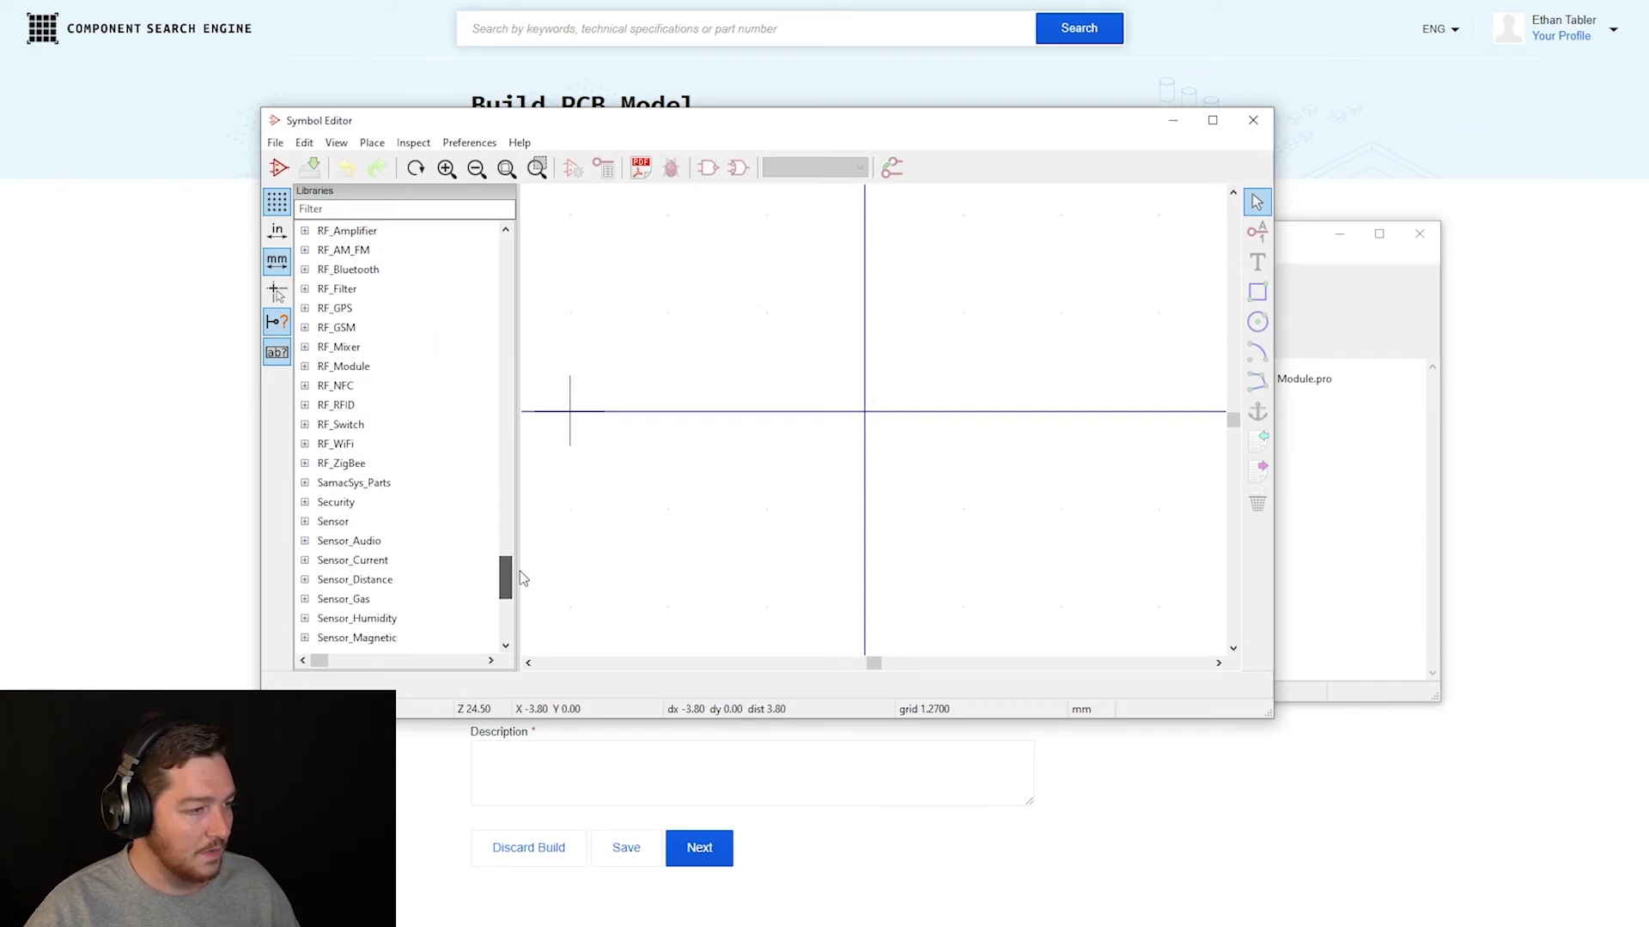
click(334, 483)
click(305, 482)
scroll(339, 493, down, 3)
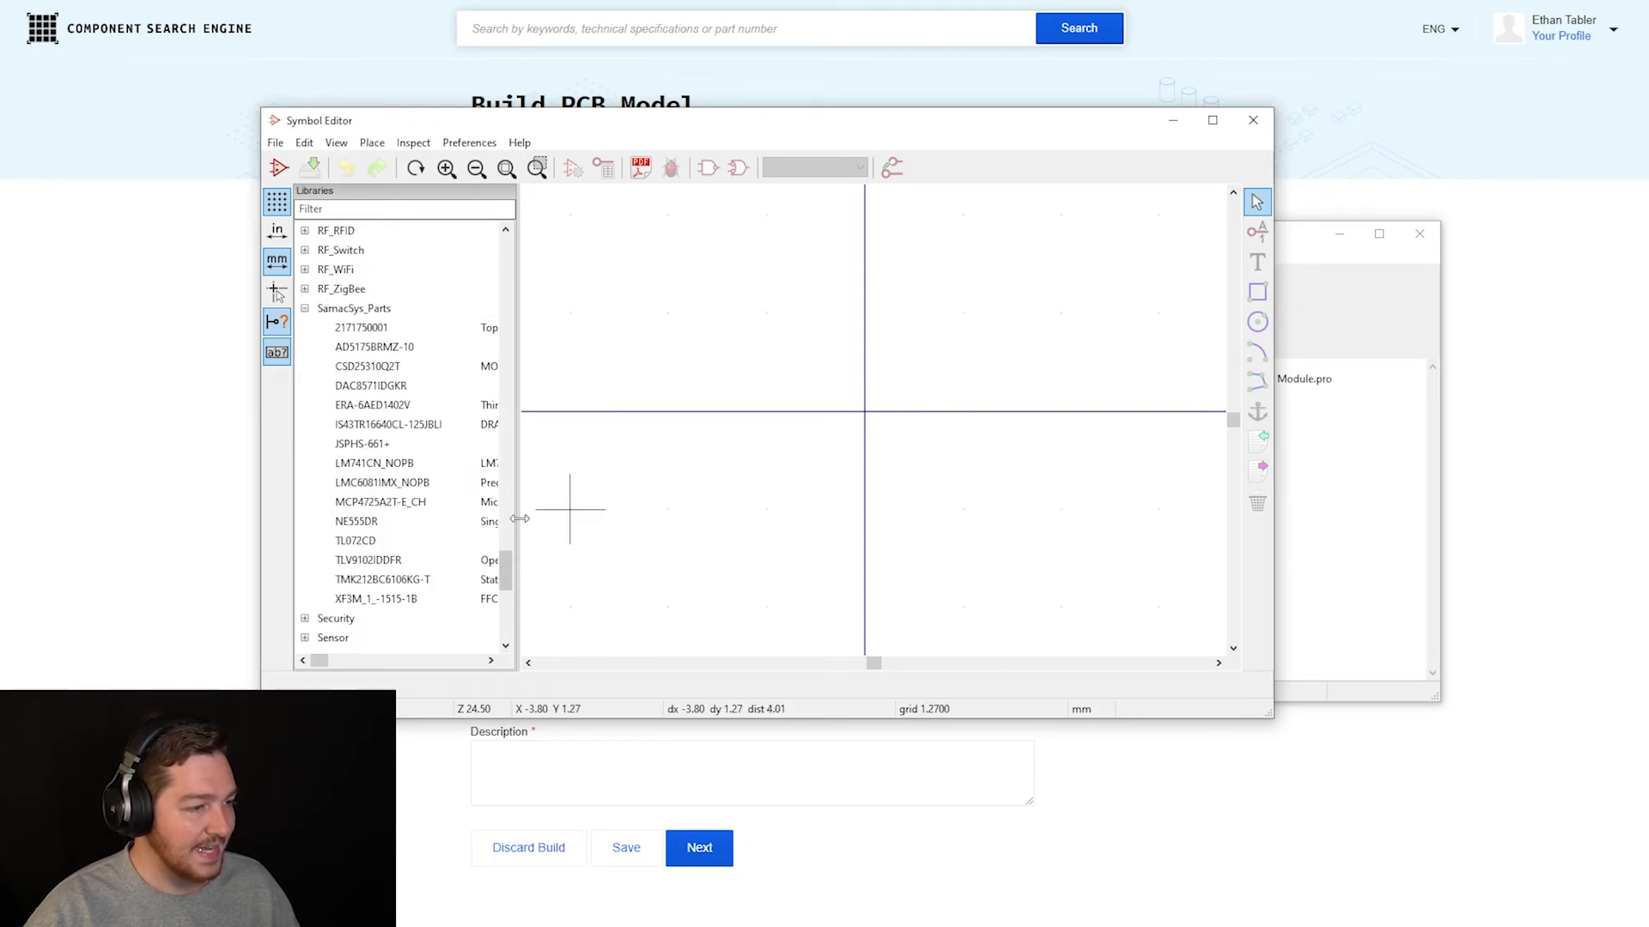
drag(520, 520, 630, 542)
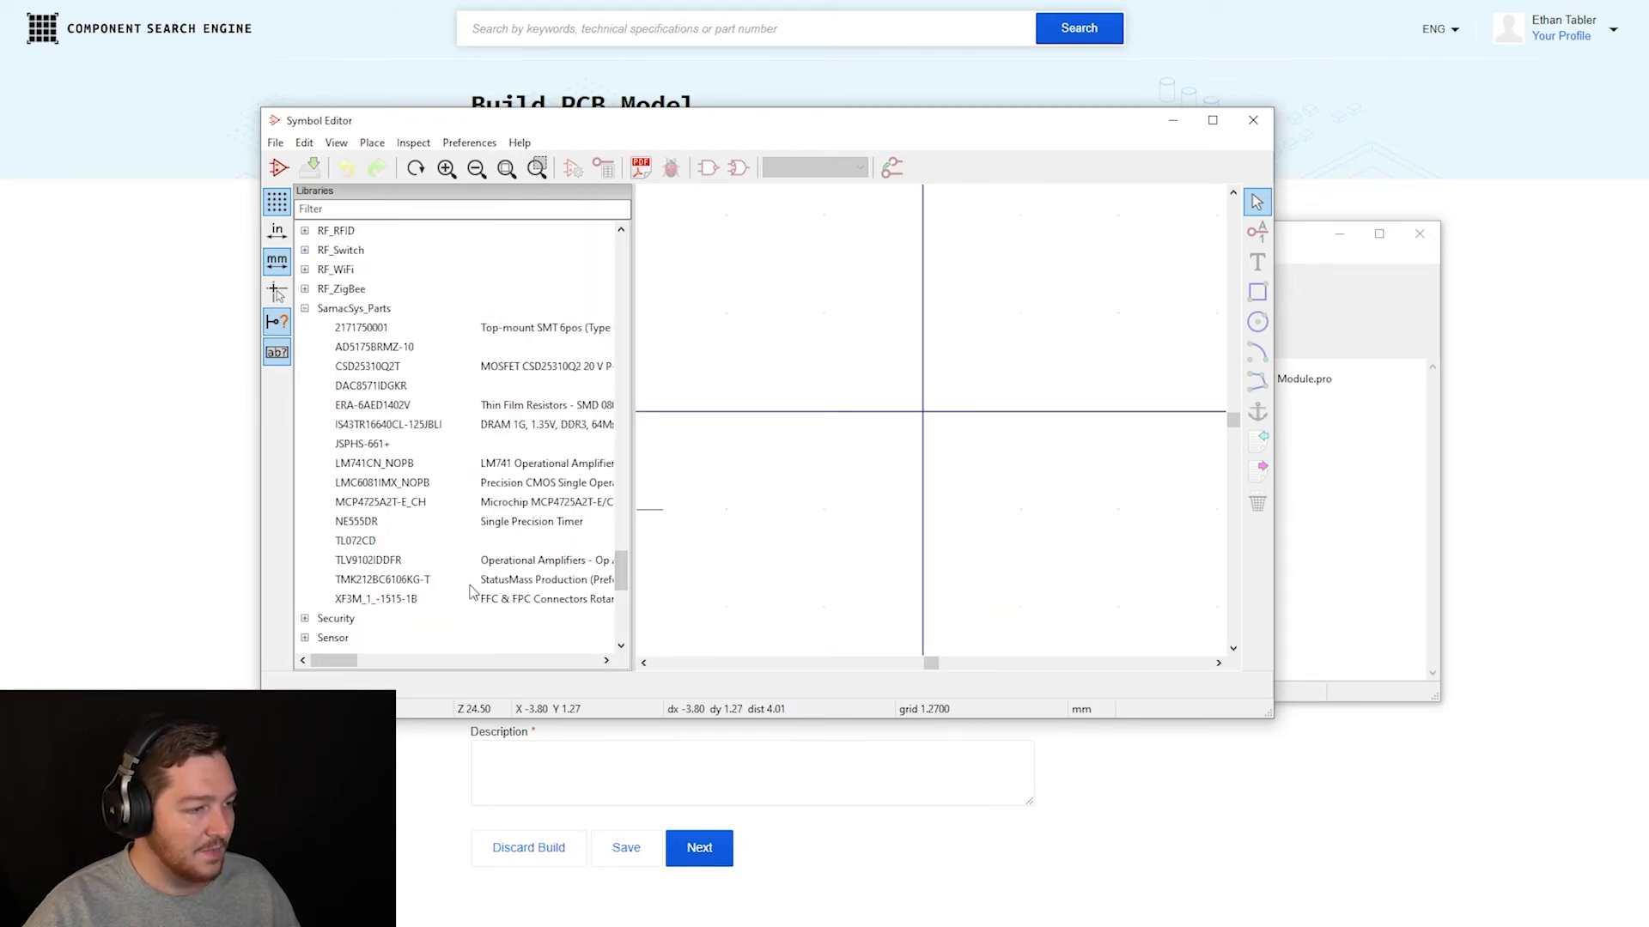
click(470, 584)
click(474, 563)
double_click(474, 564)
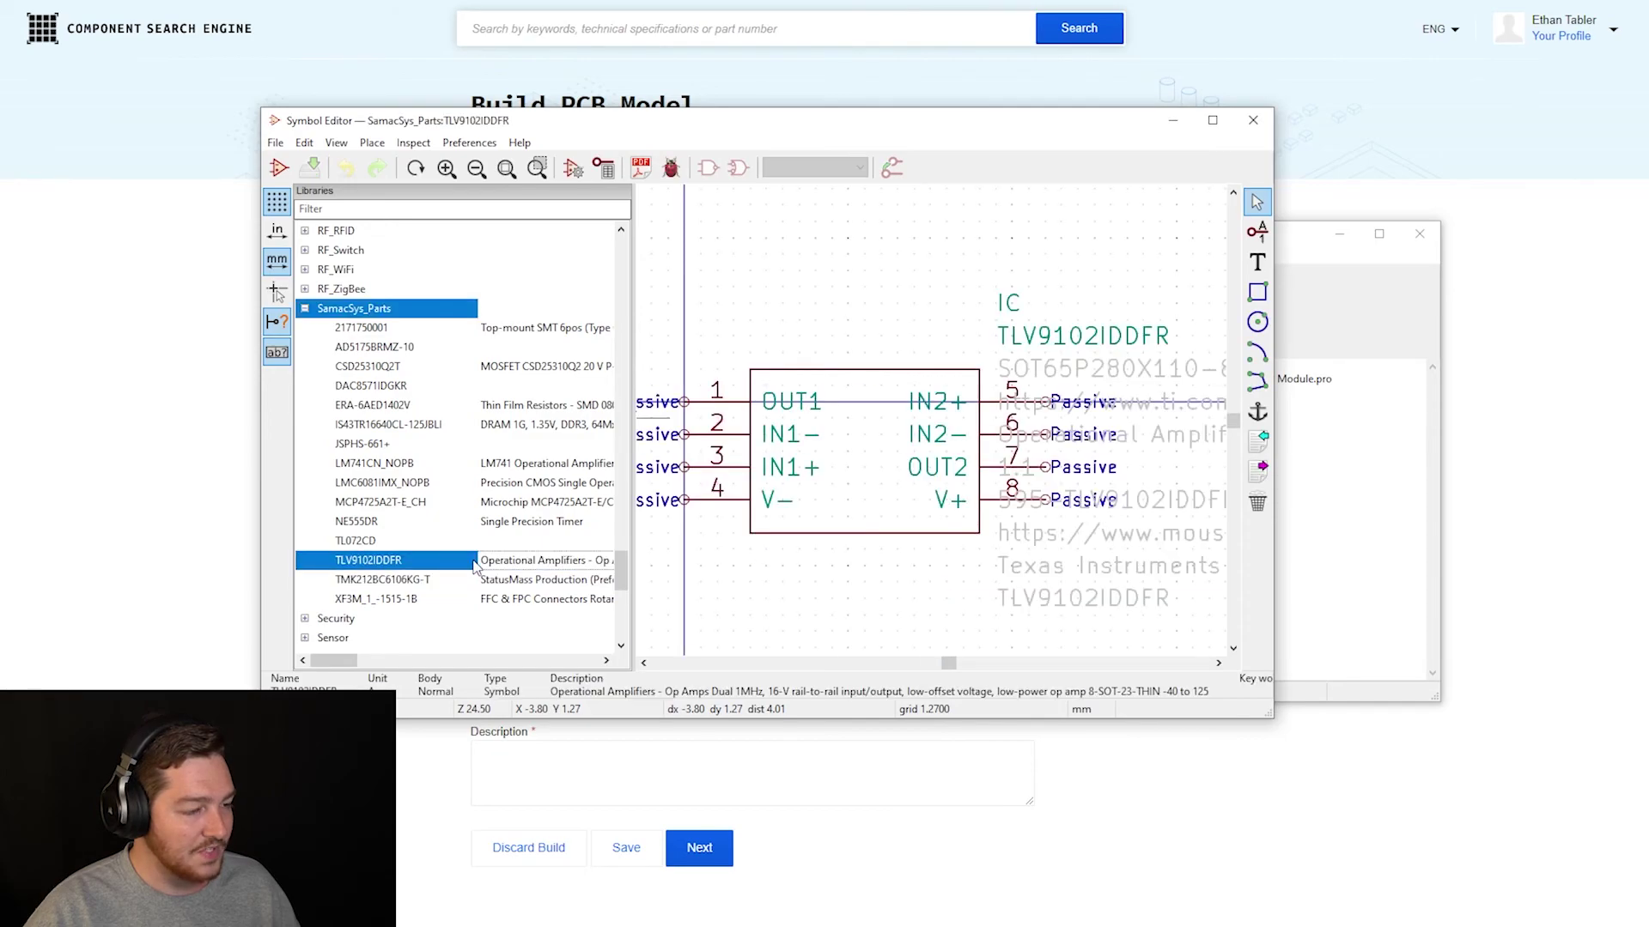
middle_drag(973, 524, 928, 561)
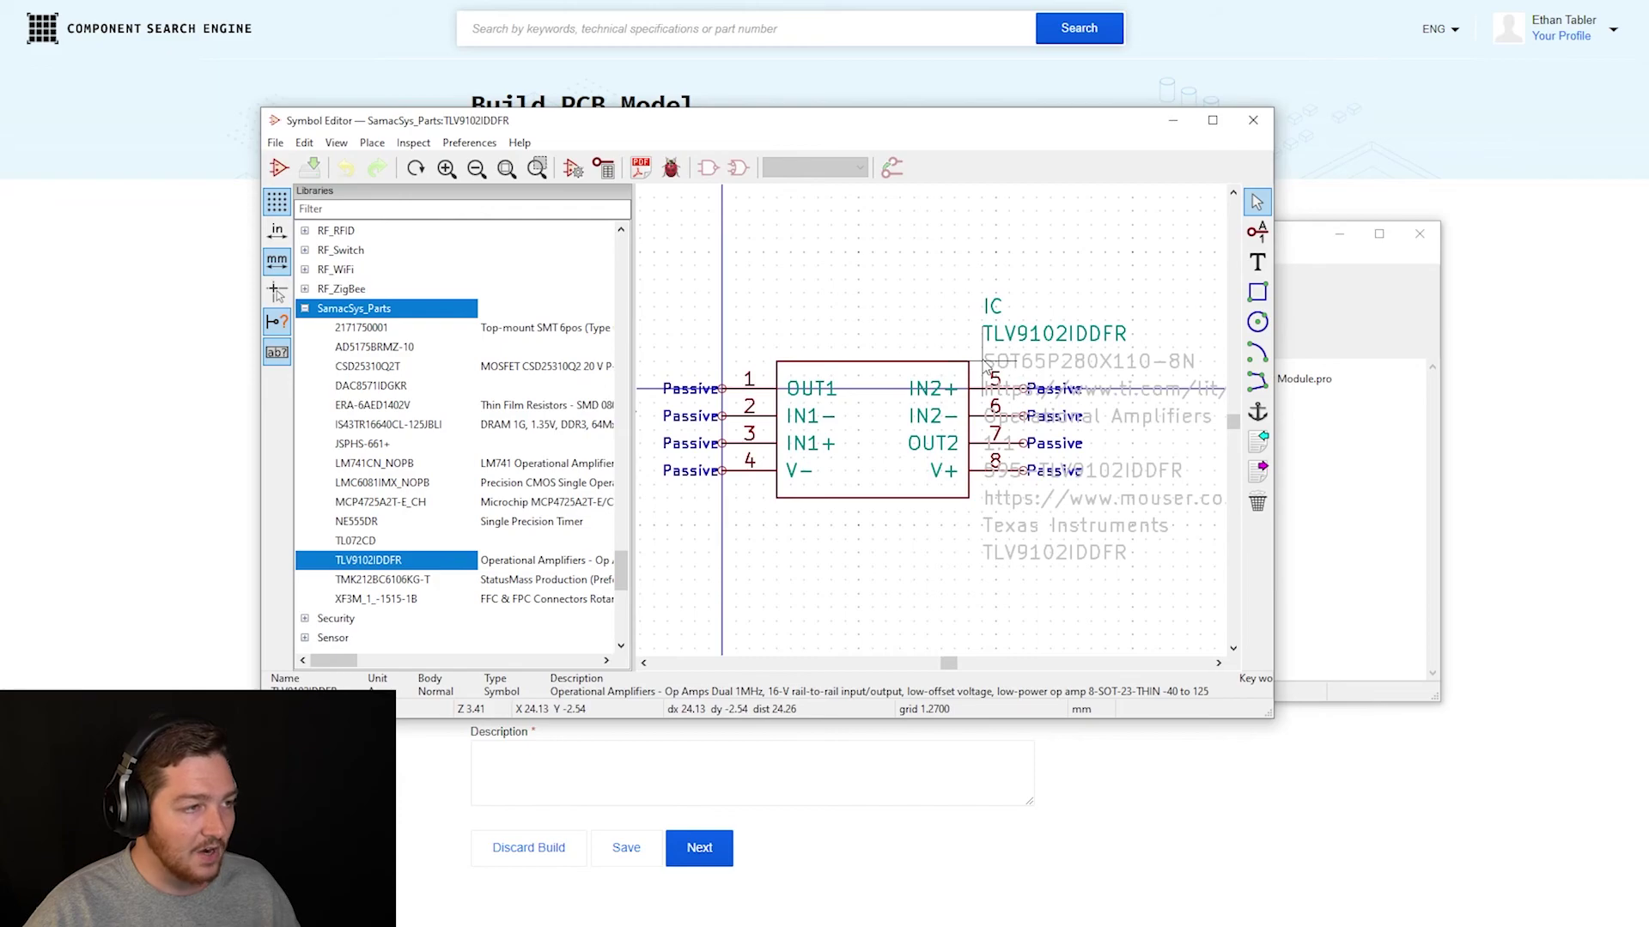